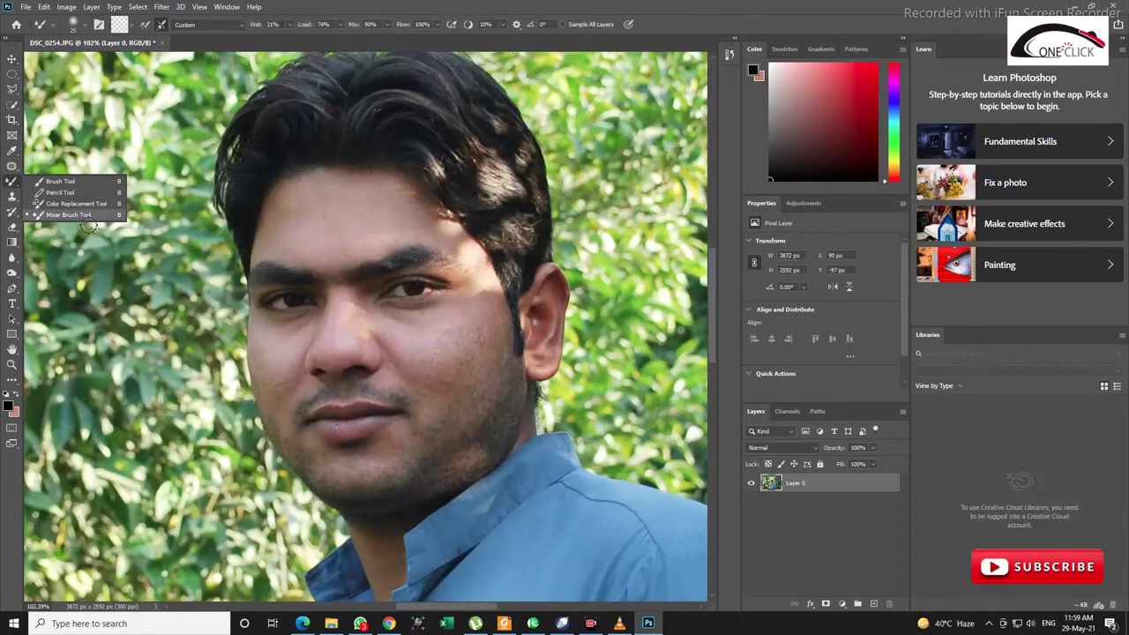
# Smooth the skin across the man's forehead with the Mixer Brush on Layer 0
pyautogui.hotkey('ctrl', '+')
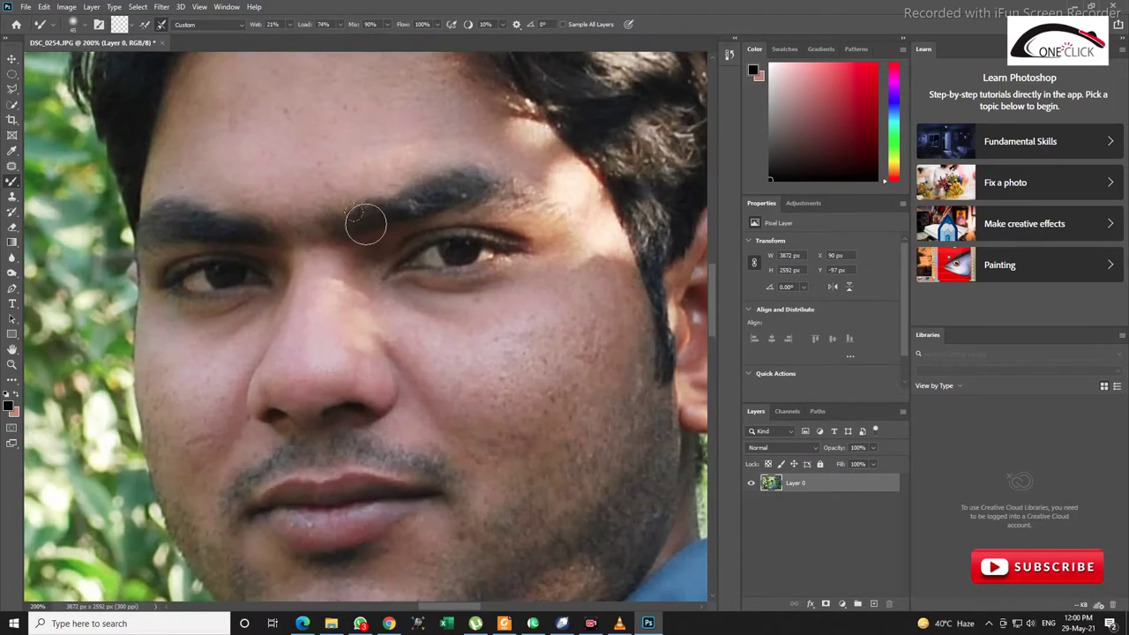
pyautogui.moveTo(347, 126)
pyautogui.mouseDown()
pyautogui.moveTo(396, 153)
pyautogui.moveTo(399, 137)
pyautogui.mouseUp()
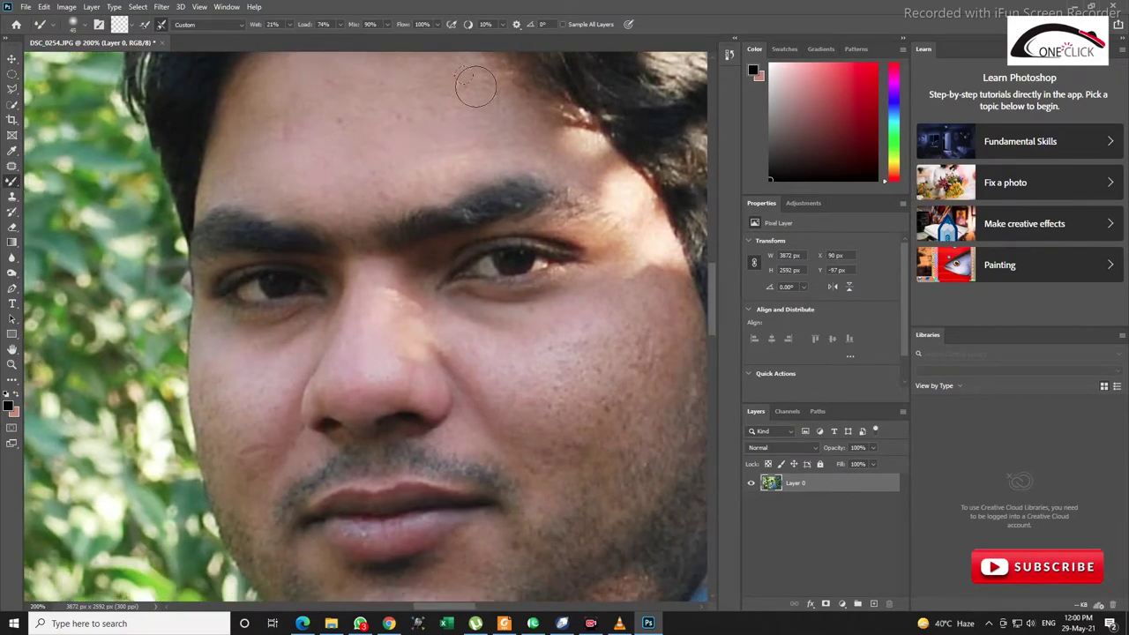
pyautogui.scroll(3, 476, 84)
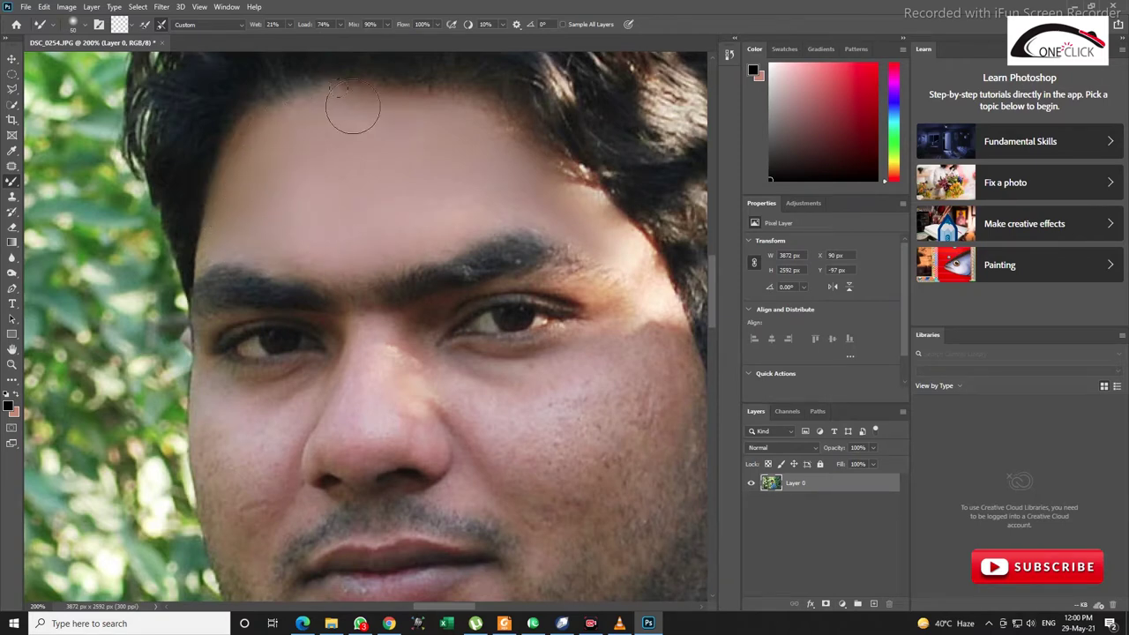
pyautogui.scroll(-2, 439, 210)
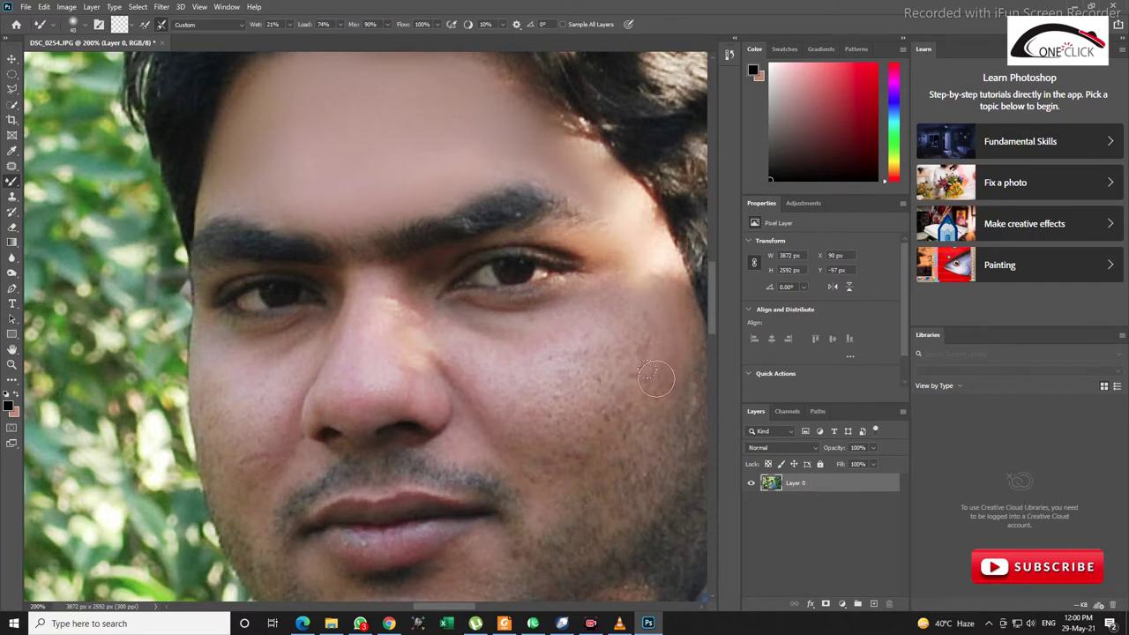
# Blend away the spots on the image-right cheek and under that eye with the Mixer Brush, enlarging the brush for the final strokes
pyautogui.moveTo(567, 420)
pyautogui.mouseDown()
pyautogui.moveTo(494, 397)
pyautogui.moveTo(570, 415)
pyautogui.moveTo(579, 379)
pyautogui.moveTo(635, 340)
pyautogui.moveTo(628, 390)
pyautogui.moveTo(643, 318)
pyautogui.moveTo(546, 318)
pyautogui.mouseUp()
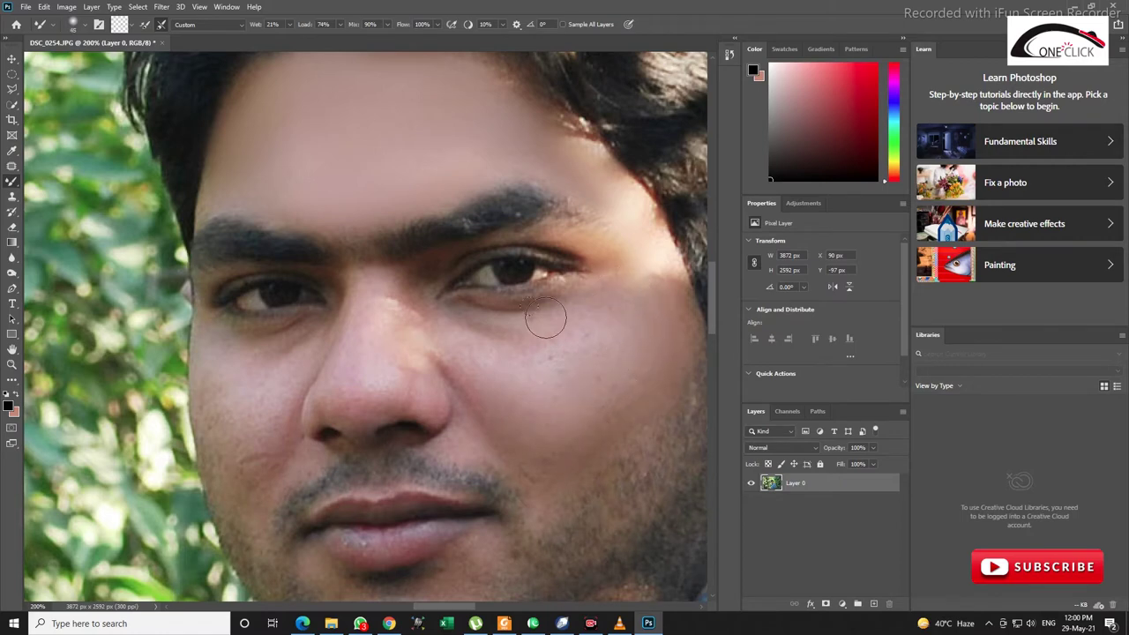
pyautogui.moveTo(464, 327)
pyautogui.mouseDown()
pyautogui.moveTo(576, 336)
pyautogui.moveTo(548, 385)
pyautogui.moveTo(548, 328)
pyautogui.moveTo(473, 325)
pyautogui.moveTo(610, 326)
pyautogui.moveTo(622, 291)
pyautogui.moveTo(541, 356)
pyautogui.moveTo(599, 389)
pyautogui.moveTo(554, 454)
pyautogui.mouseUp()
pyautogui.press(']')
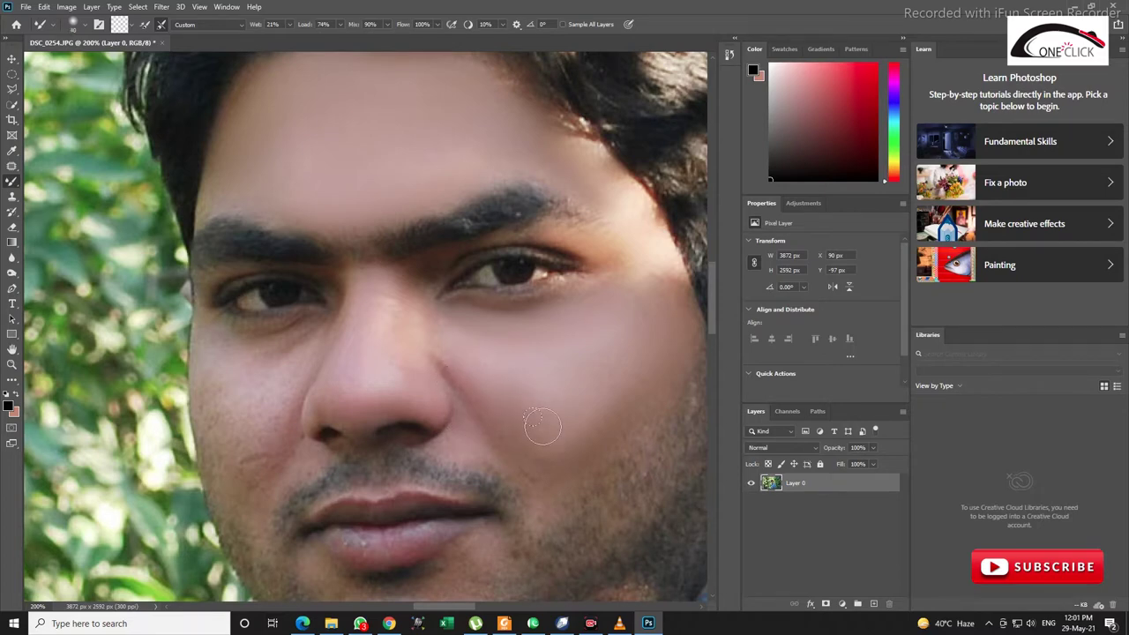
pyautogui.press(']')
pyautogui.moveTo(638, 275); pyautogui.dragTo(545, 417)
# Smooth the nose, the image-left cheek and the lips with the Mixer Brush
pyautogui.scroll(-2, 527, 476)
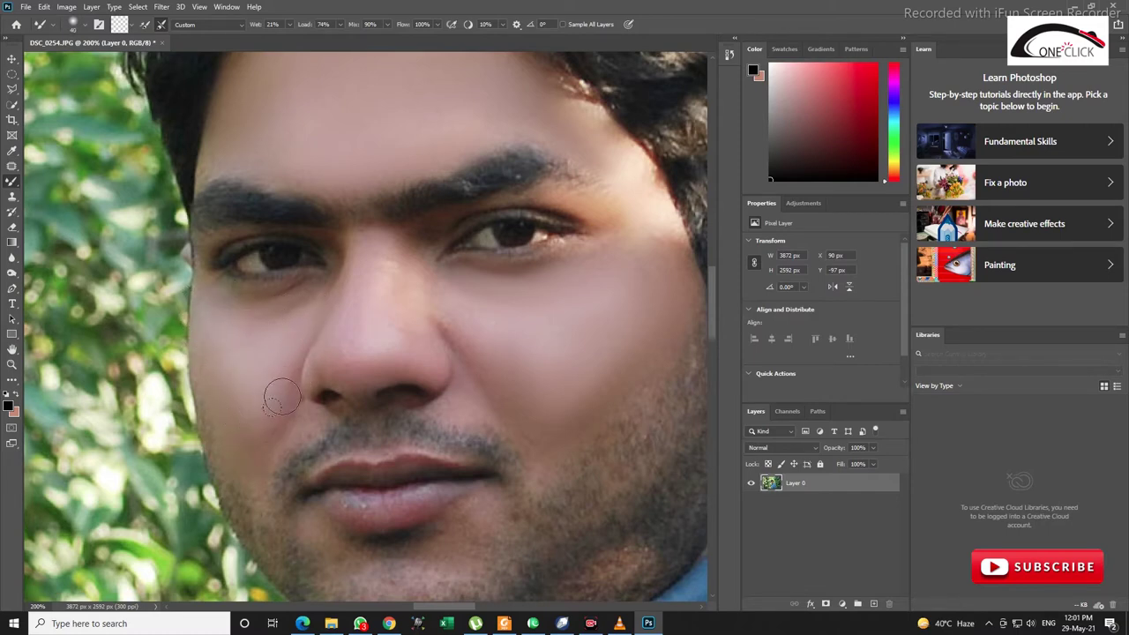
pyautogui.scroll(-2, 352, 435)
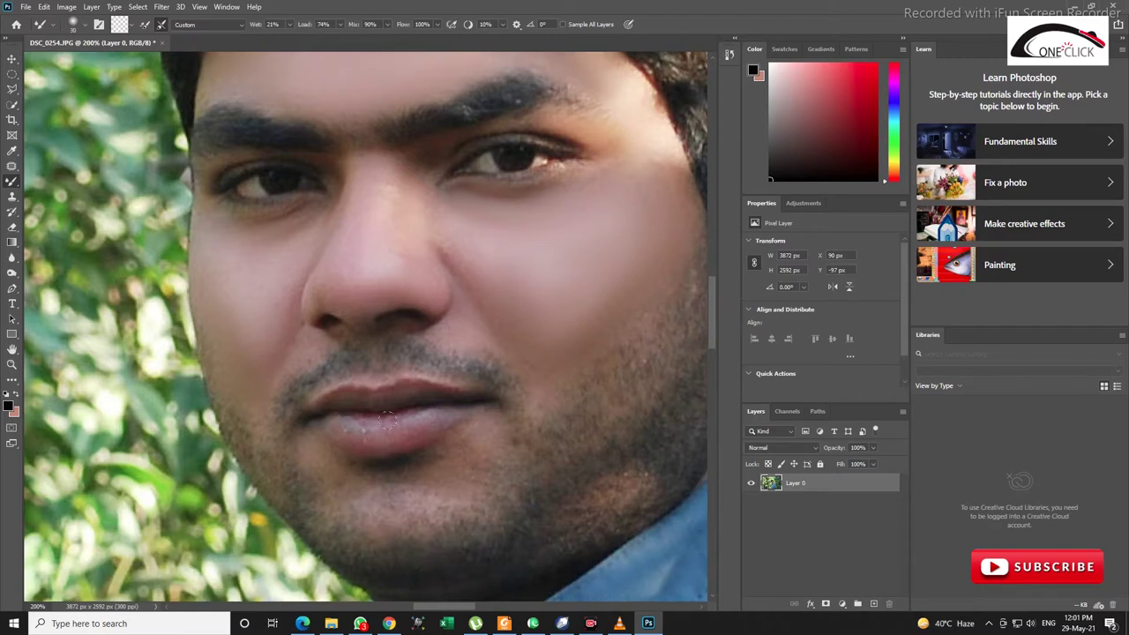
pyautogui.scroll(-1, 343, 398)
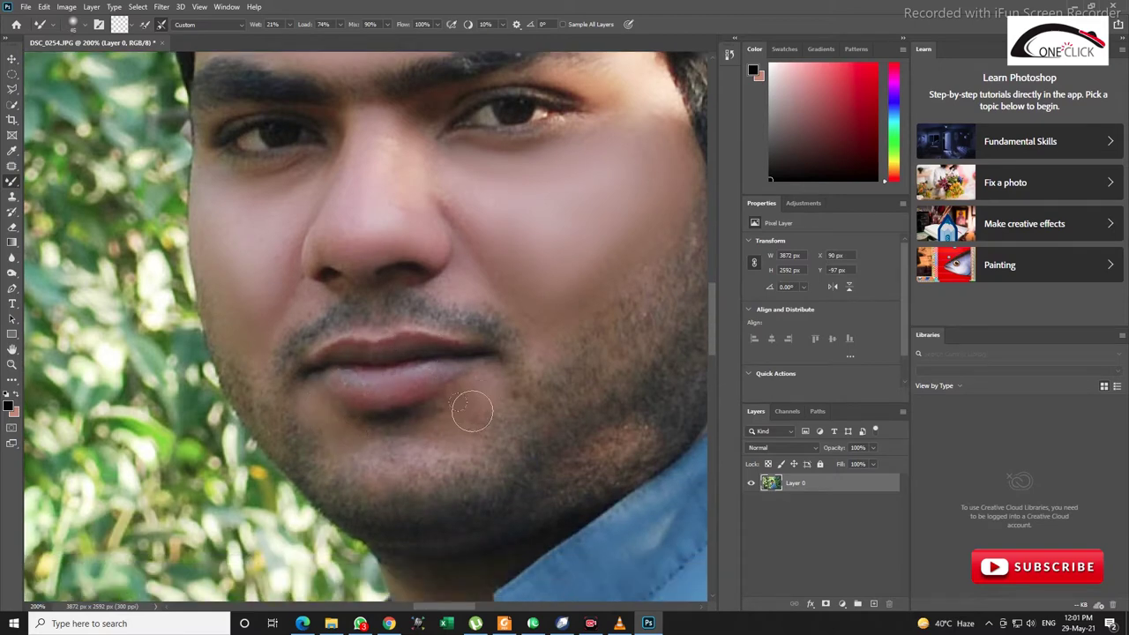
# Even out the remaining skin tones on the forehead and beneath the image-left eye, using a smaller Mixer Brush near the eye
pyautogui.scroll(3, 529, 342)
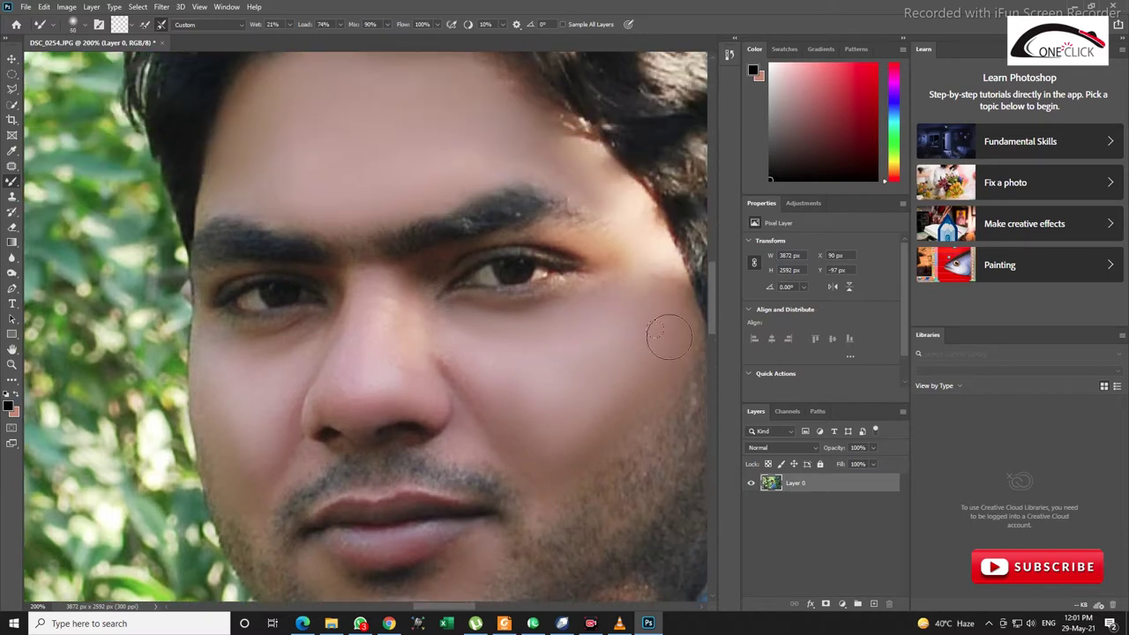
pyautogui.scroll(2, 529, 211)
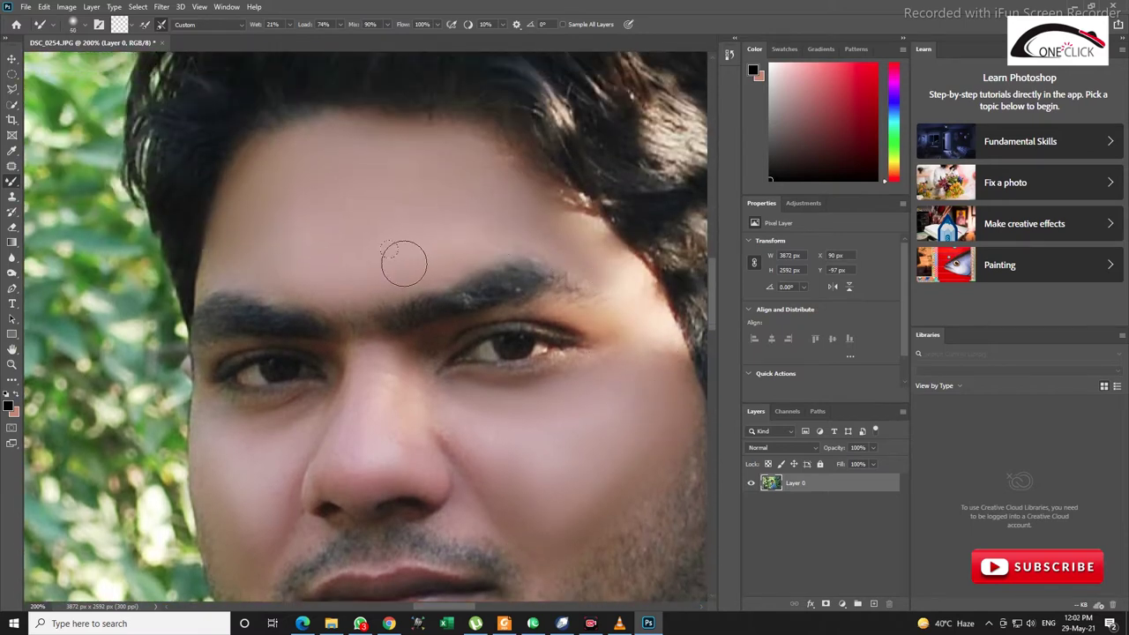
pyautogui.scroll(-2, 379, 272)
pyautogui.press('[')
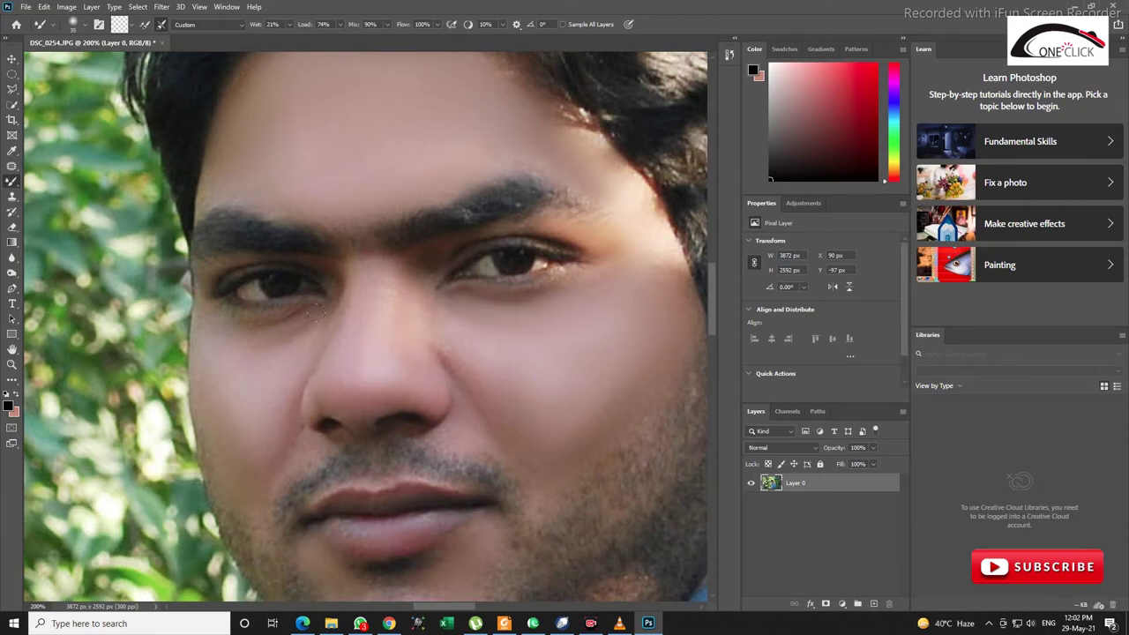
pyautogui.scroll(-2, 256, 360)
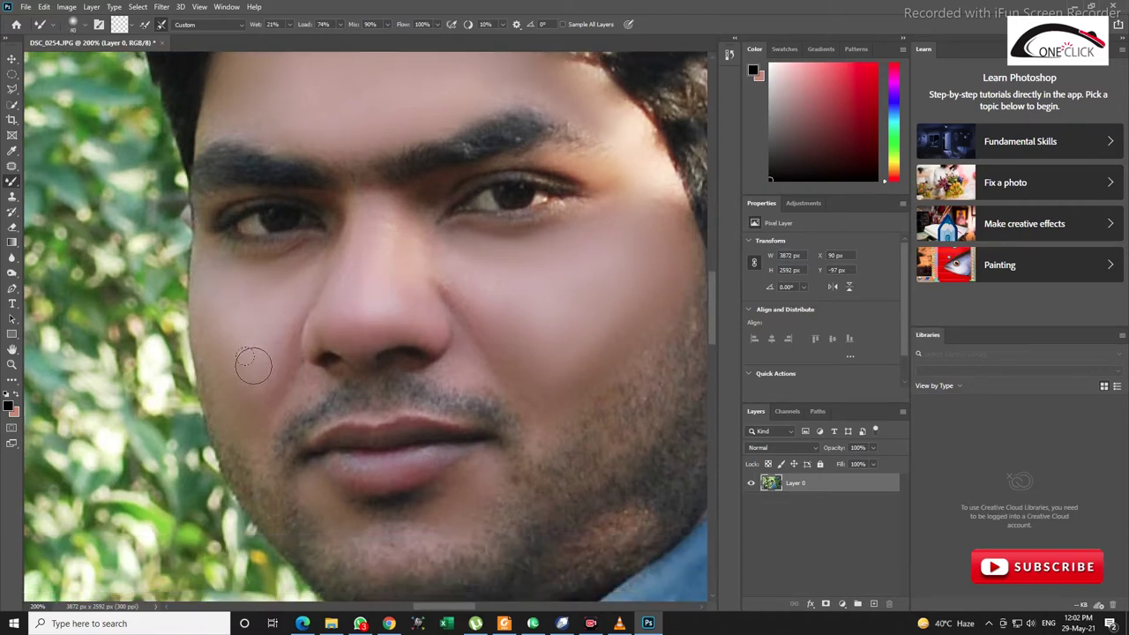
# Blend the outer edge of the image-left cheek down towards the beard with the Mixer Brush
pyautogui.scroll(-4, 211, 410)
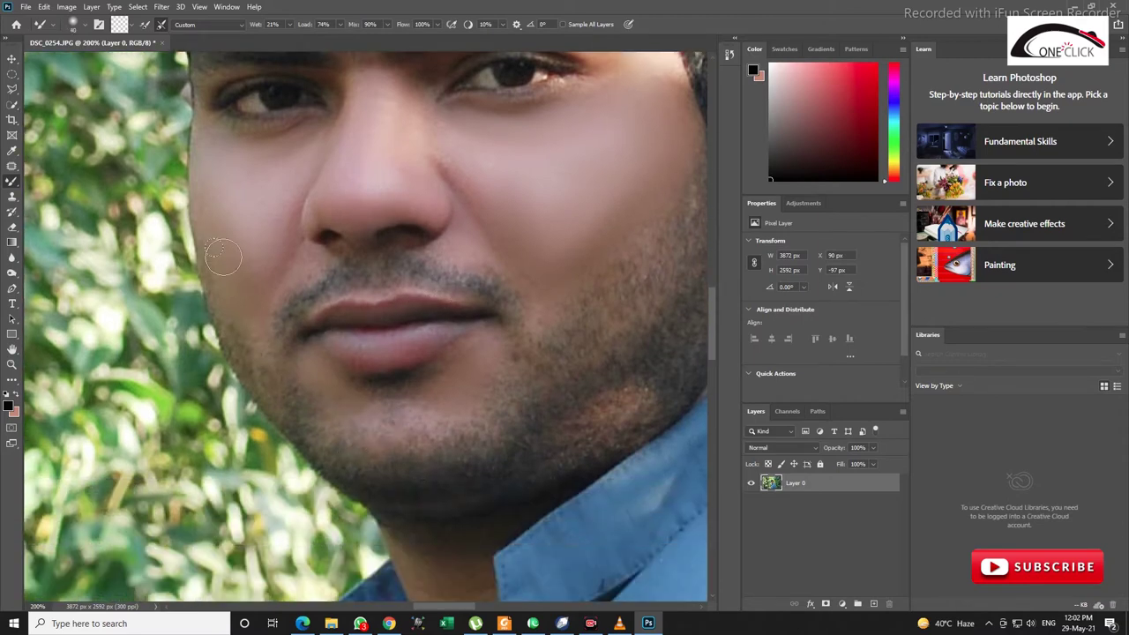
pyautogui.moveTo(226, 232)
pyautogui.mouseDown()
pyautogui.moveTo(221, 184)
pyautogui.moveTo(260, 184)
pyautogui.moveTo(226, 218)
pyautogui.moveTo(246, 290)
pyautogui.moveTo(275, 241)
pyautogui.moveTo(241, 233)
pyautogui.moveTo(212, 188)
pyautogui.mouseUp()
pyautogui.scroll(3, 212, 188)
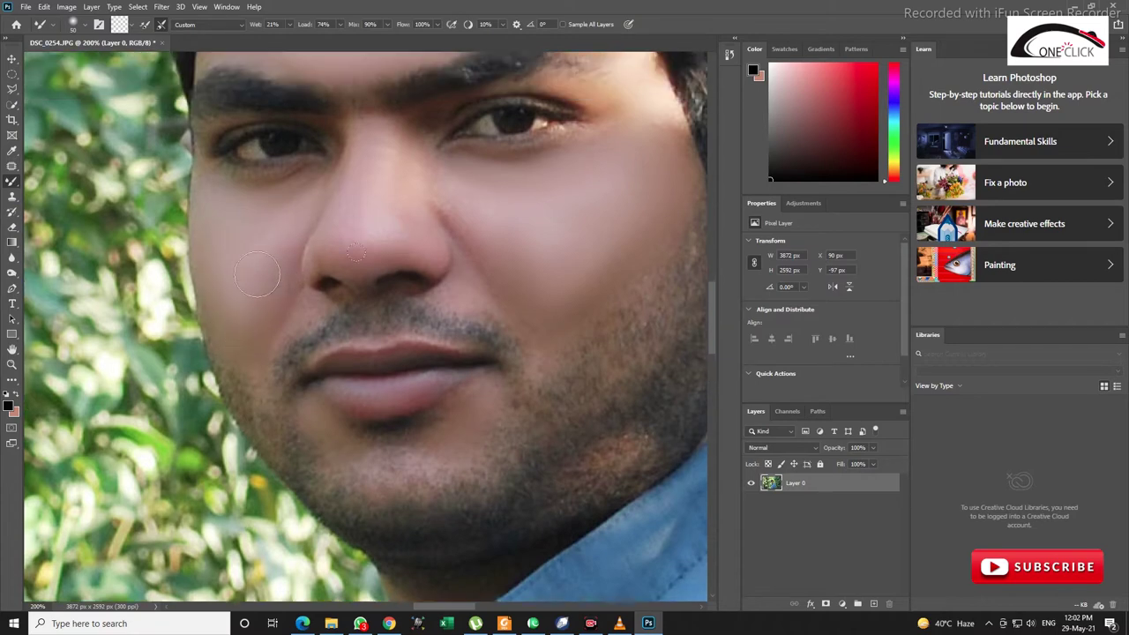
# Soften the transition between the image-right cheek and the beard with a larger Mixer Brush
pyautogui.moveTo(518, 336); pyautogui.dragTo(565, 342)
pyautogui.scroll(2, 643, 269)
pyautogui.press(']')
pyautogui.press(']')
pyautogui.press(']')
pyautogui.moveTo(623, 313)
pyautogui.mouseDown()
pyautogui.moveTo(541, 402)
pyautogui.moveTo(509, 382)
pyautogui.moveTo(539, 343)
pyautogui.mouseUp()
pyautogui.scroll(4, 630, 315)
pyautogui.moveTo(630, 315)
pyautogui.mouseDown()
pyautogui.moveTo(590, 370)
pyautogui.moveTo(584, 355)
pyautogui.mouseUp()
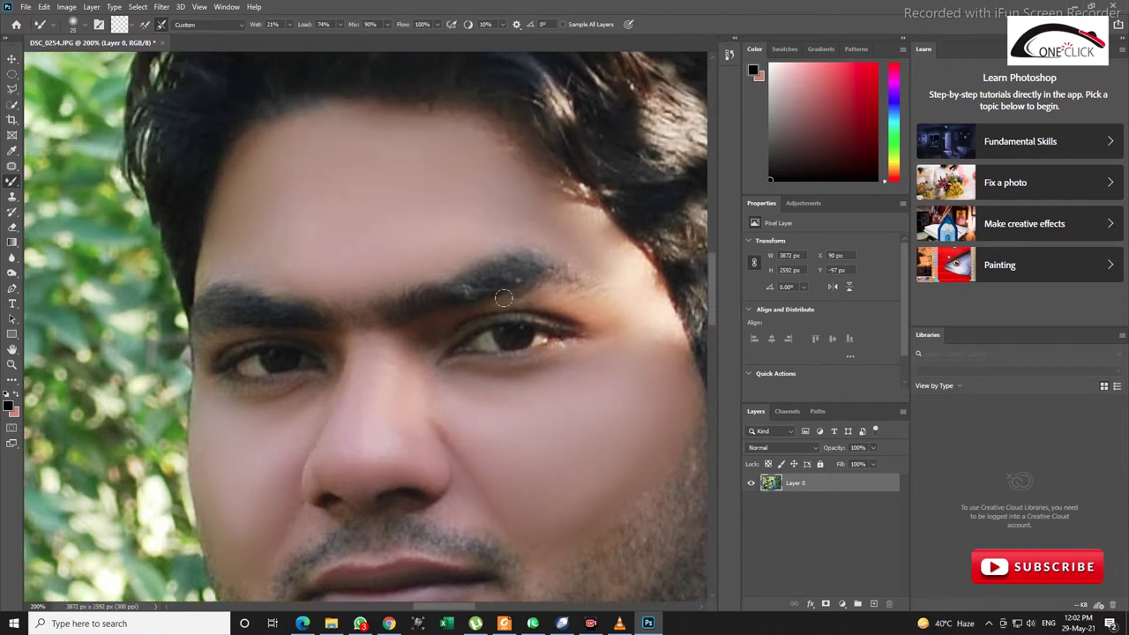
# Smooth the skin around the eyebrows, under the eyes and along the side of the nose with the Mixer Brush
pyautogui.scroll(1, 414, 295)
pyautogui.scroll(-5, 288, 304)
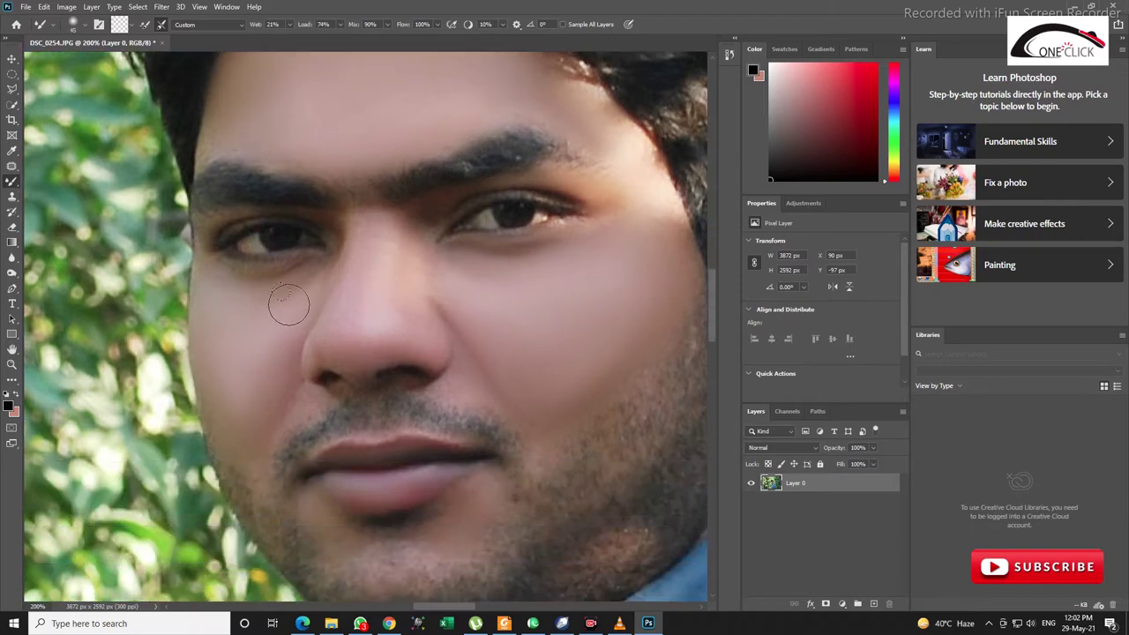
pyautogui.scroll(-2, 278, 363)
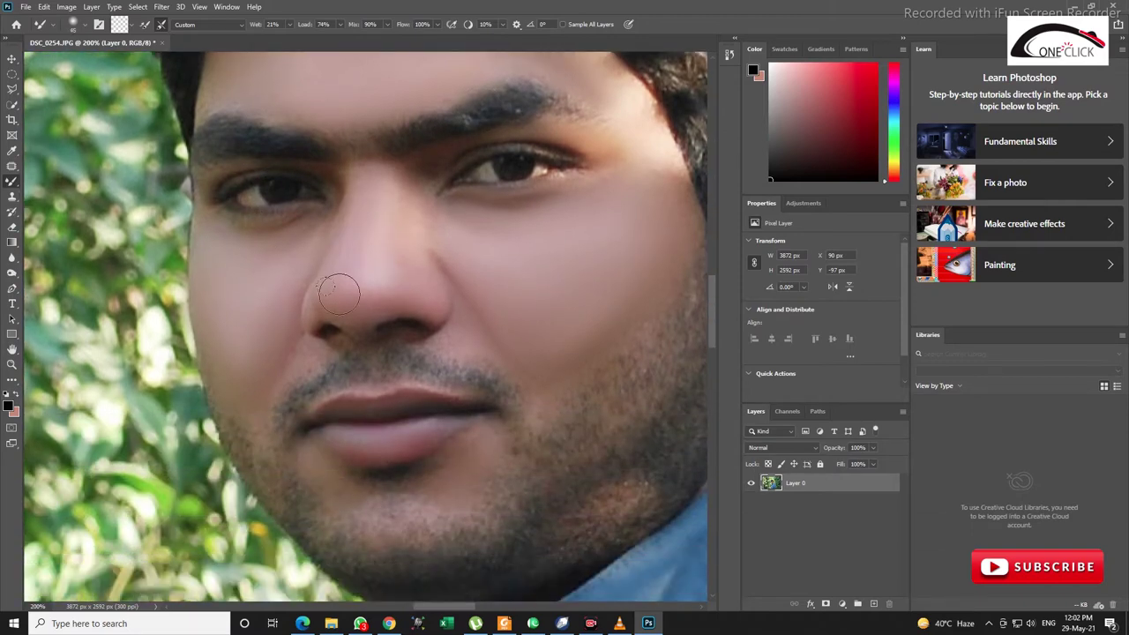
# Blend the skin on the neck and the lower cheek above the beard with the Mixer Brush
pyautogui.scroll(-10, 340, 293)
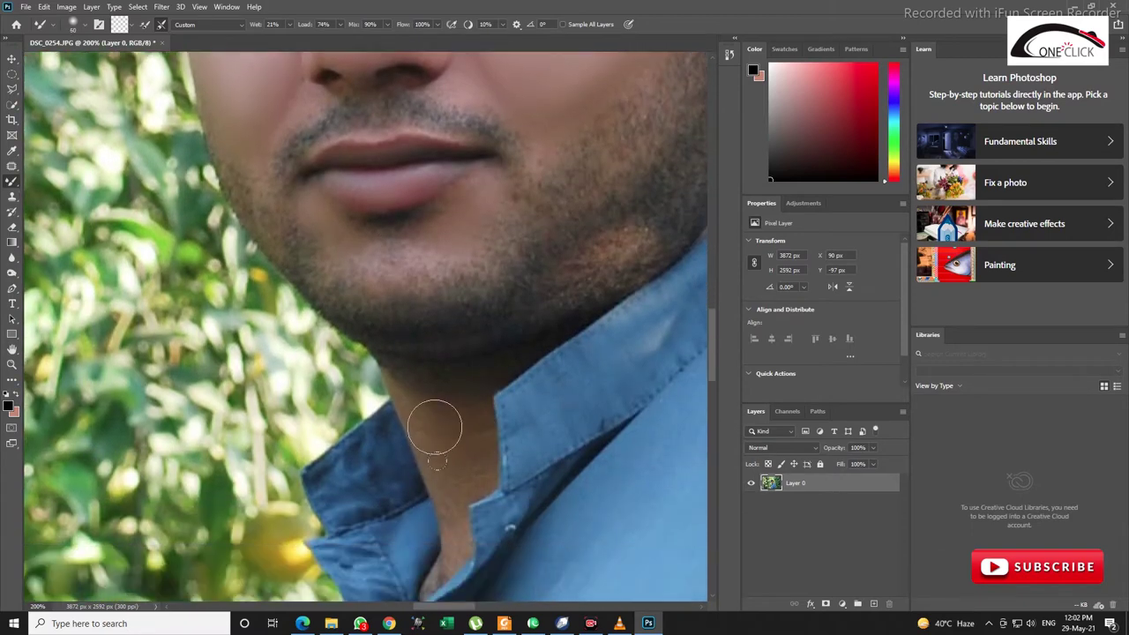
pyautogui.scroll(5, 484, 393)
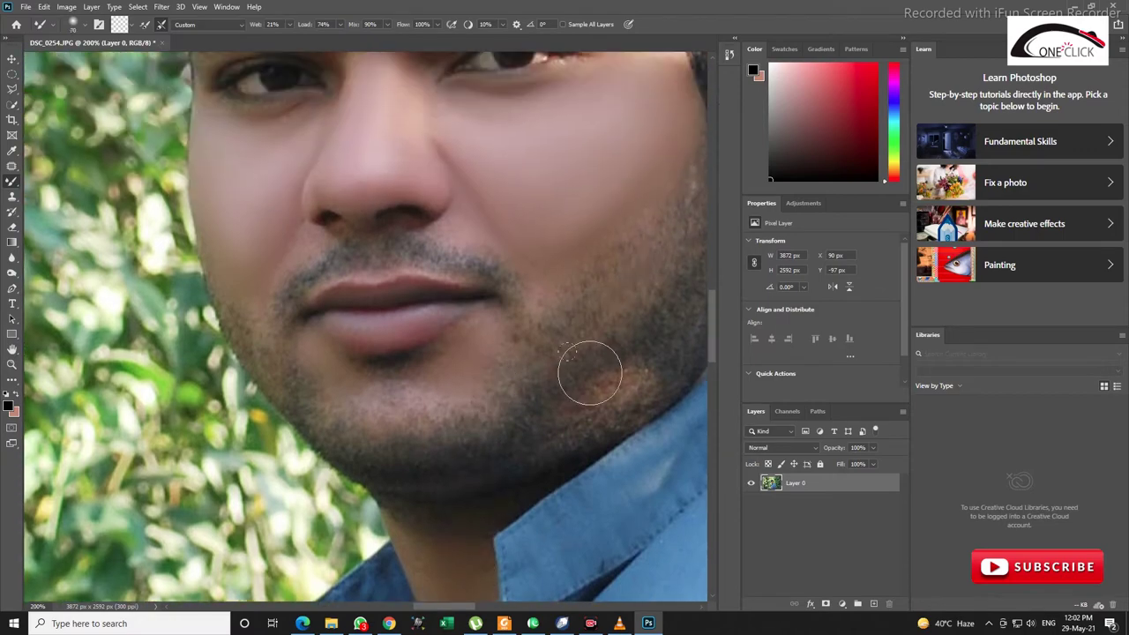
pyautogui.scroll(2, 608, 236)
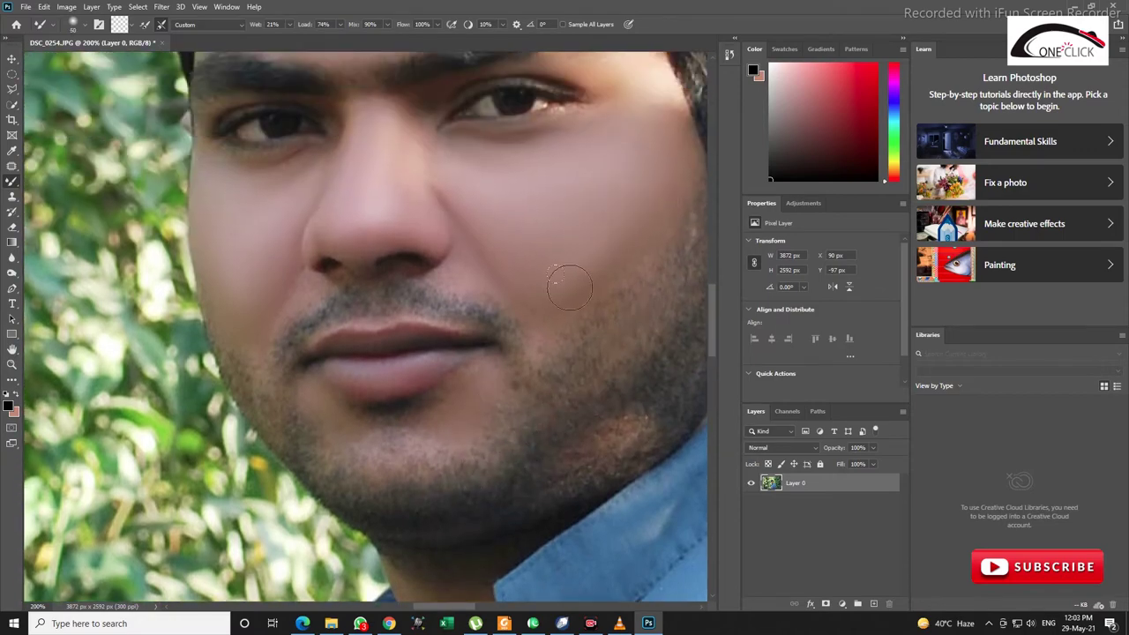
pyautogui.scroll(3, 568, 287)
pyautogui.hotkey('ctrl', '0')
pyautogui.hotkey('ctrl', 's')
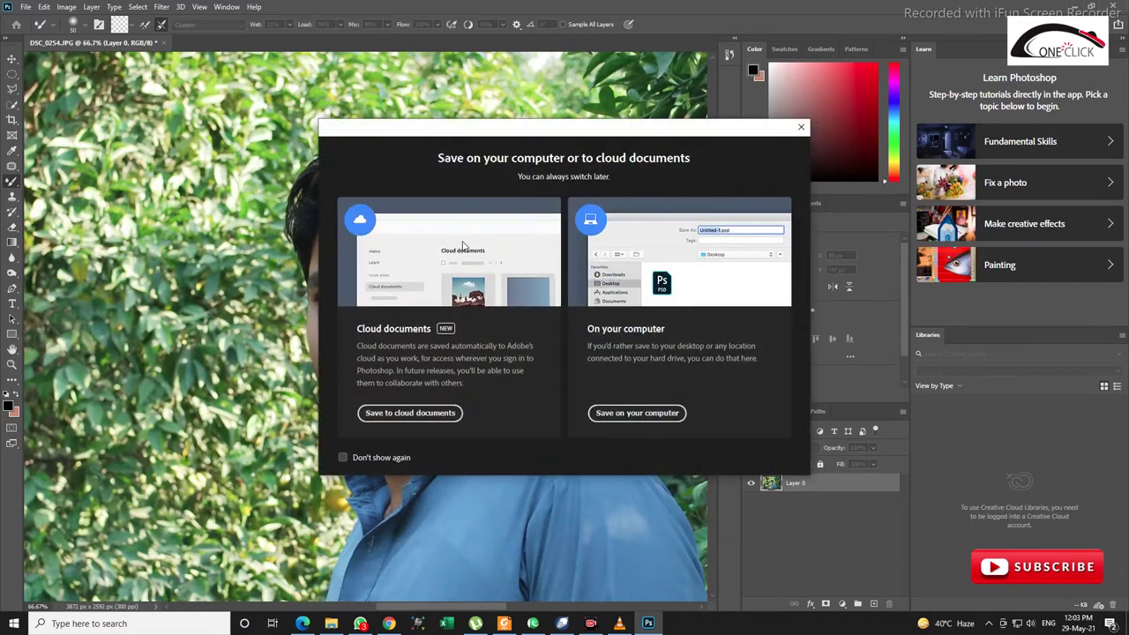
pyautogui.press('Escape')
# Smooth the skin of the ear and touch up the image-left cheek with the Mixer Brush
pyautogui.scroll(11, 436, 221)
pyautogui.moveTo(619, 305); pyautogui.dragTo(490, 330)
pyautogui.press('[')
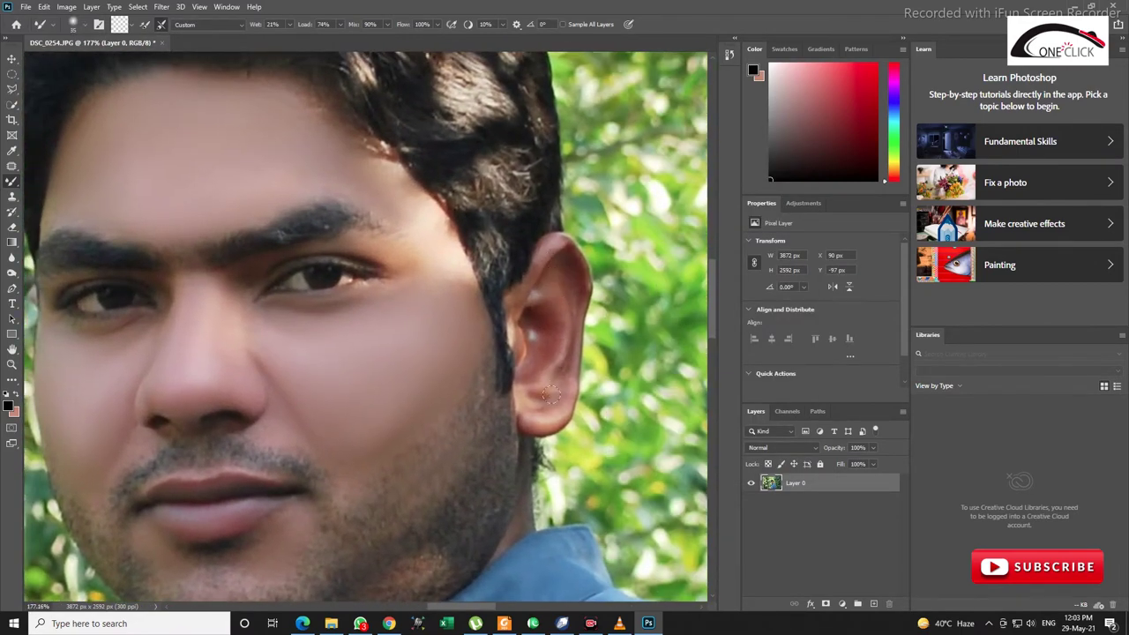
pyautogui.hscroll(-5, 557, 395)
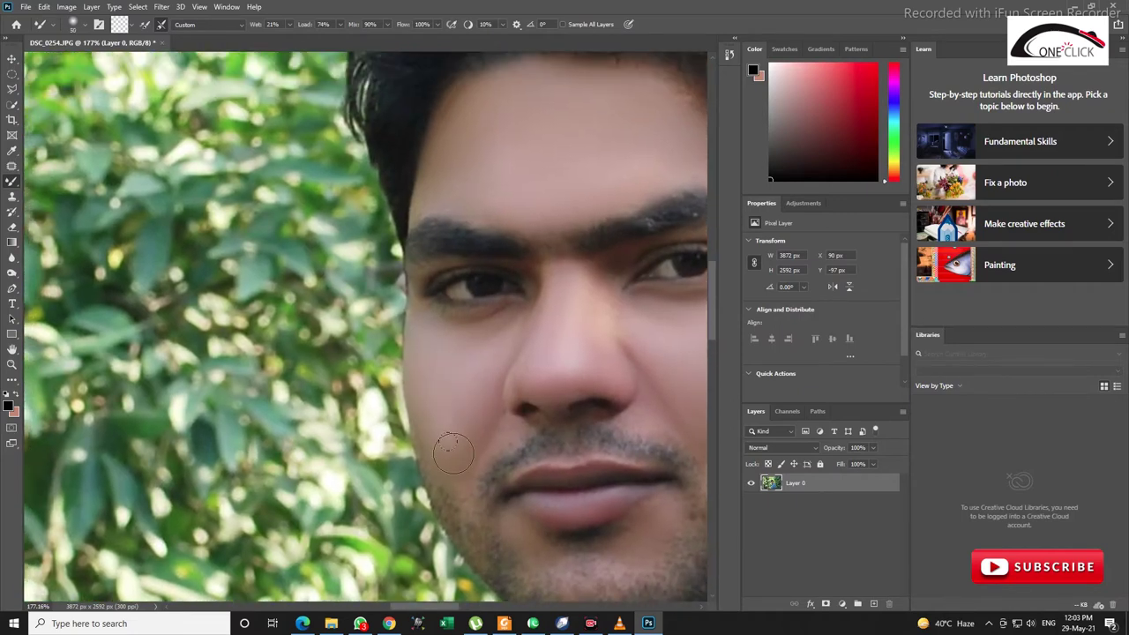
pyautogui.scroll(2, 476, 326)
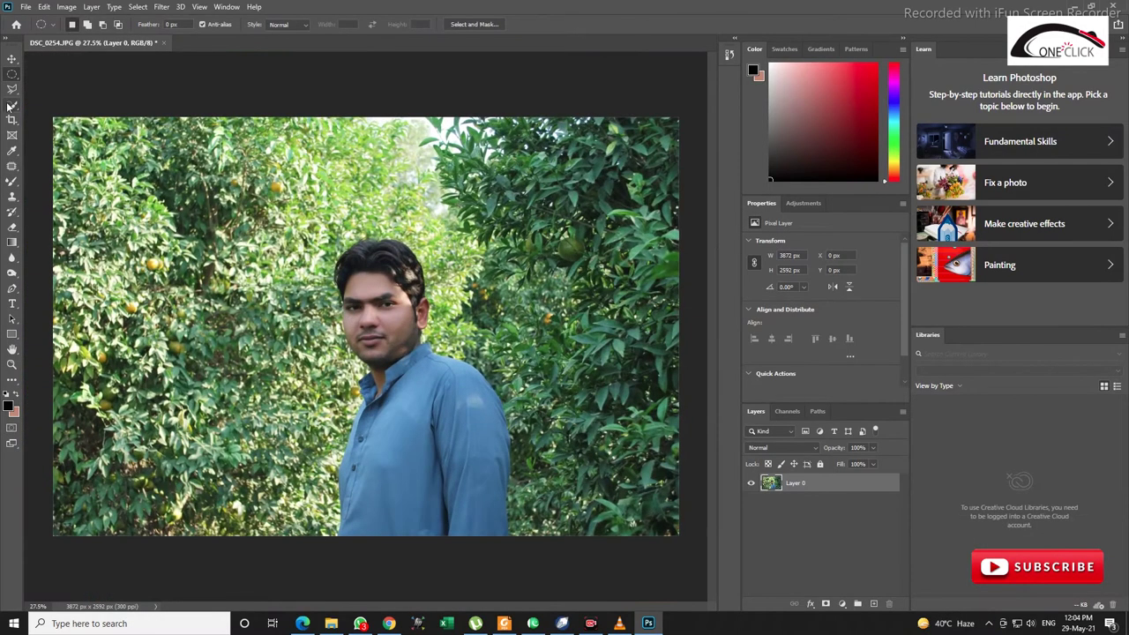
# Select the orchard background around the man with the Quick Selection tool, enlarging the brush to 300
pyautogui.click(11, 105)
pyautogui.moveTo(169, 150)
pyautogui.mouseDown()
pyautogui.moveTo(180, 376)
pyautogui.moveTo(286, 458)
pyautogui.mouseUp()
pyautogui.press(']')
pyautogui.press(']')
pyautogui.press(']')
pyautogui.press(']')
pyautogui.press(']')
pyautogui.press(']')
pyautogui.press(']')
pyautogui.press(']')
pyautogui.press(']')
pyautogui.press(']')
pyautogui.press(']')
pyautogui.moveTo(111, 520)
pyautogui.mouseDown()
pyautogui.moveTo(84, 342)
pyautogui.moveTo(171, 141)
pyautogui.moveTo(181, 273)
pyautogui.moveTo(141, 458)
pyautogui.moveTo(97, 222)
pyautogui.moveTo(44, 211)
pyautogui.moveTo(140, 465)
pyautogui.moveTo(257, 526)
pyautogui.moveTo(291, 498)
pyautogui.moveTo(294, 385)
pyautogui.moveTo(272, 236)
pyautogui.moveTo(440, 123)
pyautogui.moveTo(600, 328)
pyautogui.moveTo(629, 514)
pyautogui.moveTo(646, 258)
pyautogui.moveTo(639, 112)
pyautogui.moveTo(607, 485)
pyautogui.moveTo(571, 511)
pyautogui.moveTo(515, 325)
pyautogui.moveTo(340, 181)
pyautogui.moveTo(300, 255)
pyautogui.moveTo(314, 458)
pyautogui.mouseUp()
pyautogui.scroll(3, 471, 329)
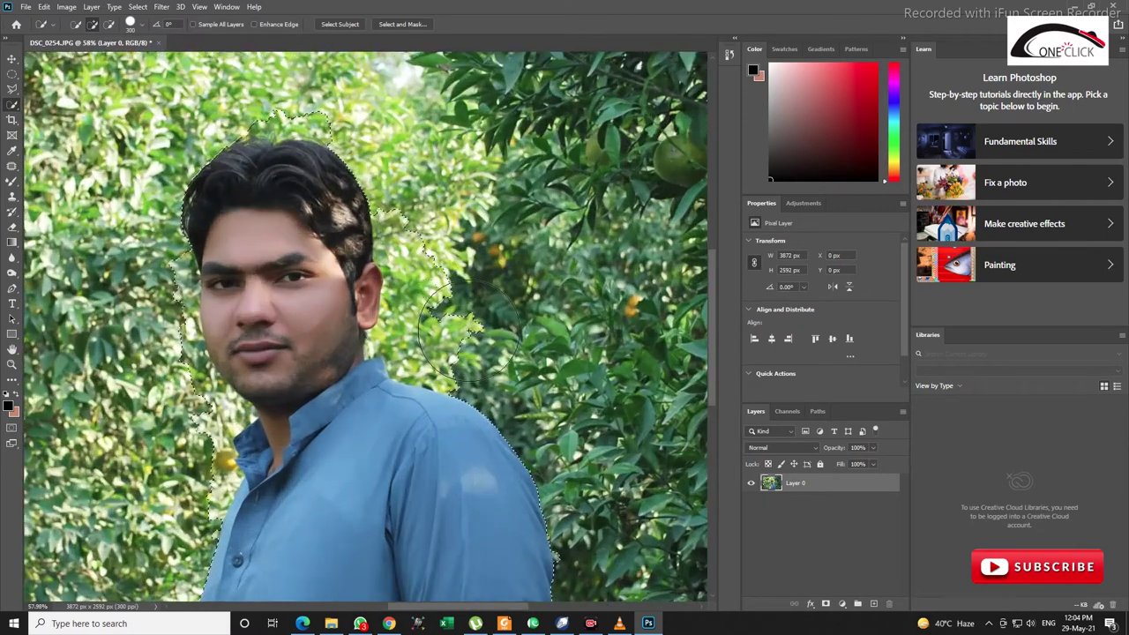
# Extend the background selection tightly around the hair, ear, face and collar with a smaller Quick Selection brush
pyautogui.press('[')
pyautogui.press('[')
pyautogui.press('[')
pyautogui.press('[')
pyautogui.moveTo(394, 319); pyautogui.dragTo(401, 367)
pyautogui.scroll(1, 357, 283)
pyautogui.moveTo(321, 131); pyautogui.dragTo(251, 139)
pyautogui.moveTo(180, 271)
pyautogui.mouseDown()
pyautogui.moveTo(183, 320)
pyautogui.moveTo(185, 277)
pyautogui.moveTo(196, 372)
pyautogui.moveTo(220, 400)
pyautogui.mouseUp()
pyautogui.moveTo(190, 336)
pyautogui.mouseDown()
pyautogui.moveTo(248, 413)
pyautogui.moveTo(228, 492)
pyautogui.mouseUp()
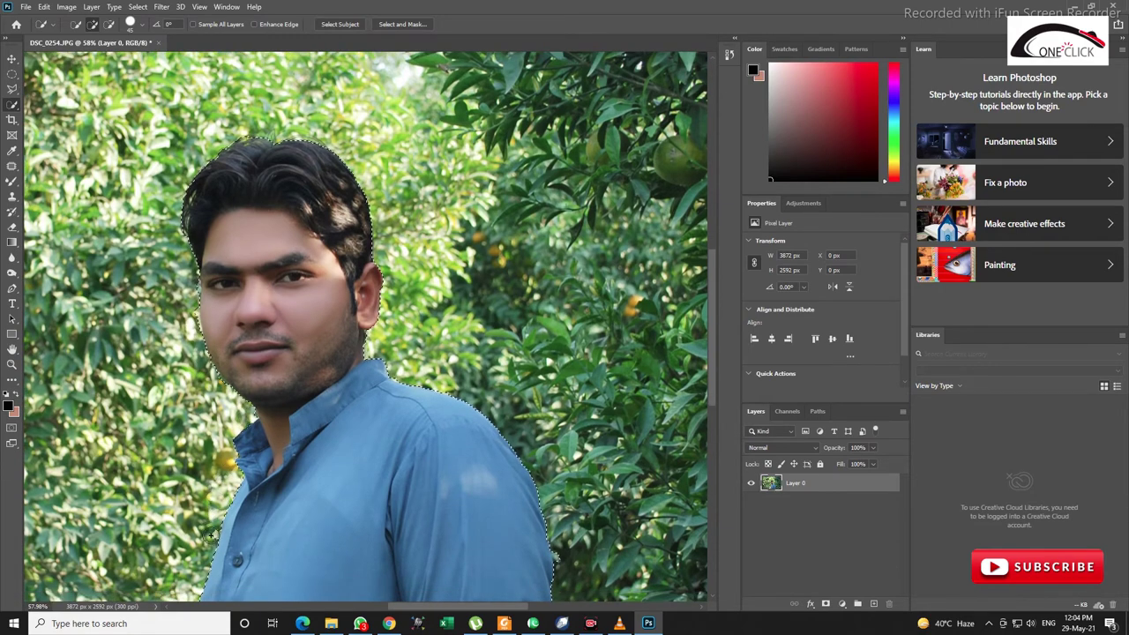
# Add the missed background patches beside the lower edges of the shirt to the selection
pyautogui.scroll(-5, 353, 300)
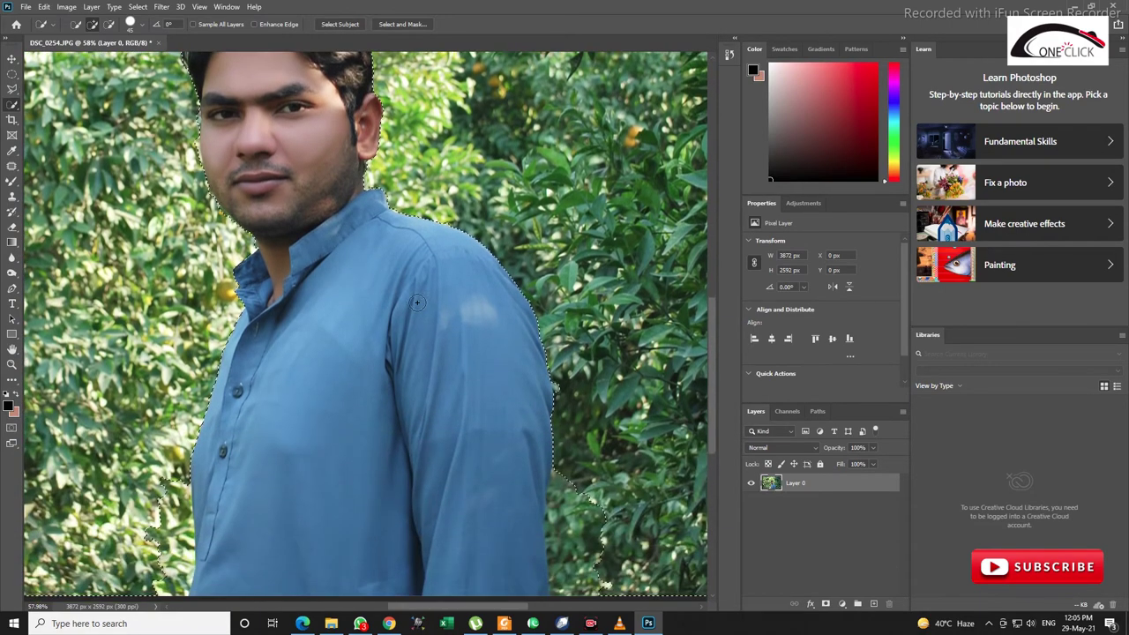
pyautogui.scroll(-5, 417, 302)
pyautogui.moveTo(114, 389)
pyautogui.mouseDown()
pyautogui.moveTo(169, 437)
pyautogui.moveTo(174, 374)
pyautogui.mouseUp()
pyautogui.scroll(8, 182, 265)
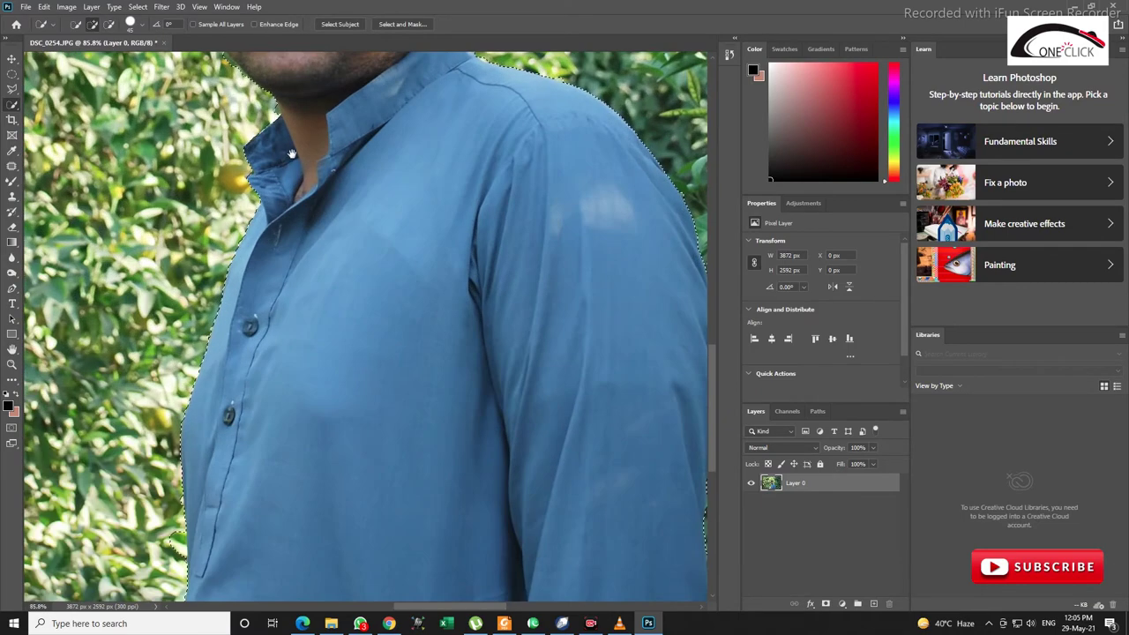
# Refine the background selection along the collar, neck, jaw and image-left side of the face with a small brush
pyautogui.scroll(3, 272, 282)
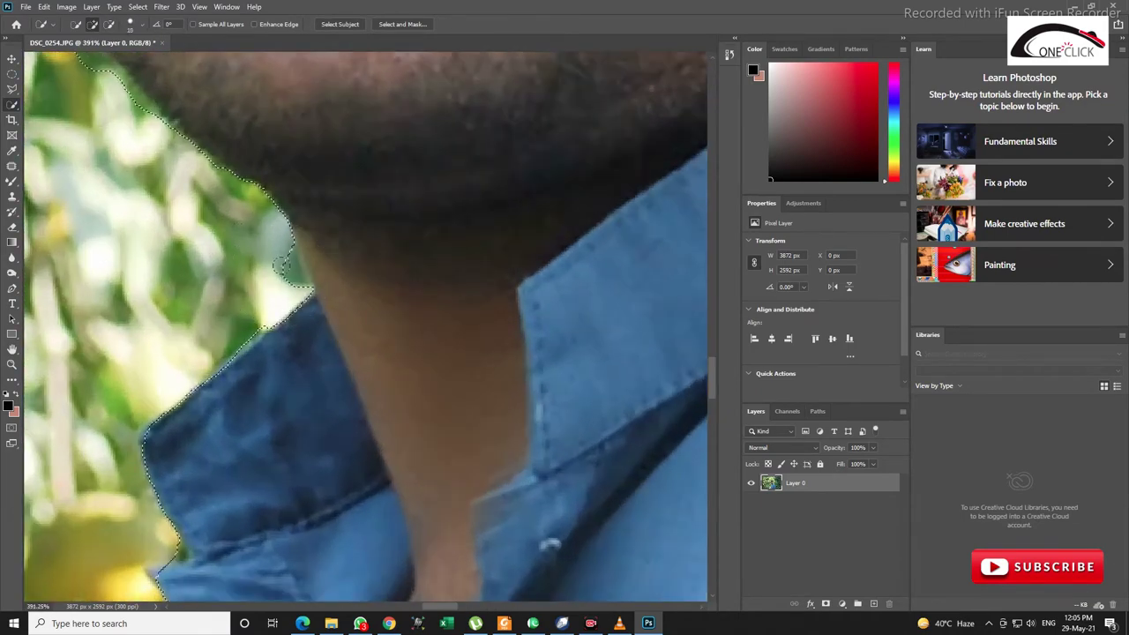
pyautogui.scroll(-2, 239, 207)
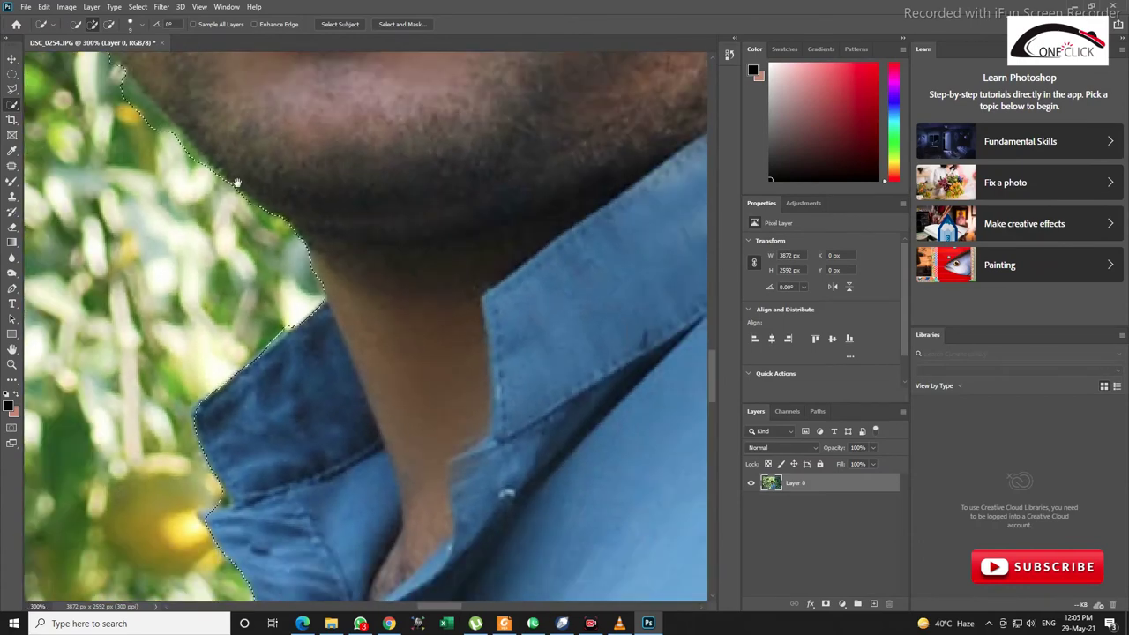
pyautogui.moveTo(350, 355); pyautogui.dragTo(535, 572)
pyautogui.moveTo(286, 346); pyautogui.dragTo(345, 428)
pyautogui.scroll(2, 264, 278)
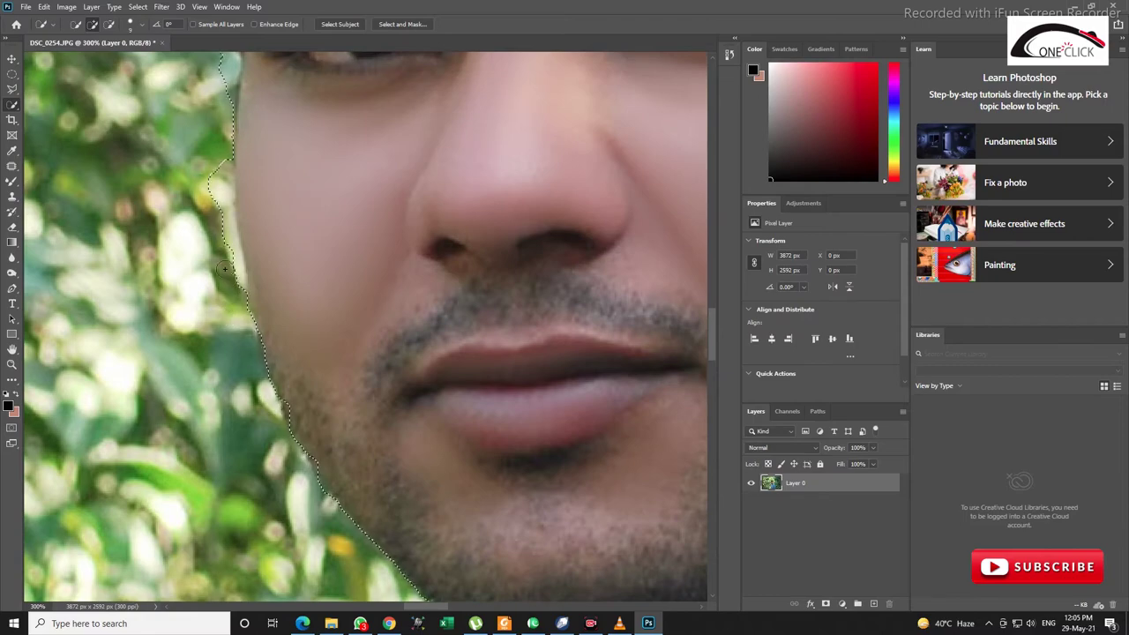
pyautogui.scroll(5, 264, 305)
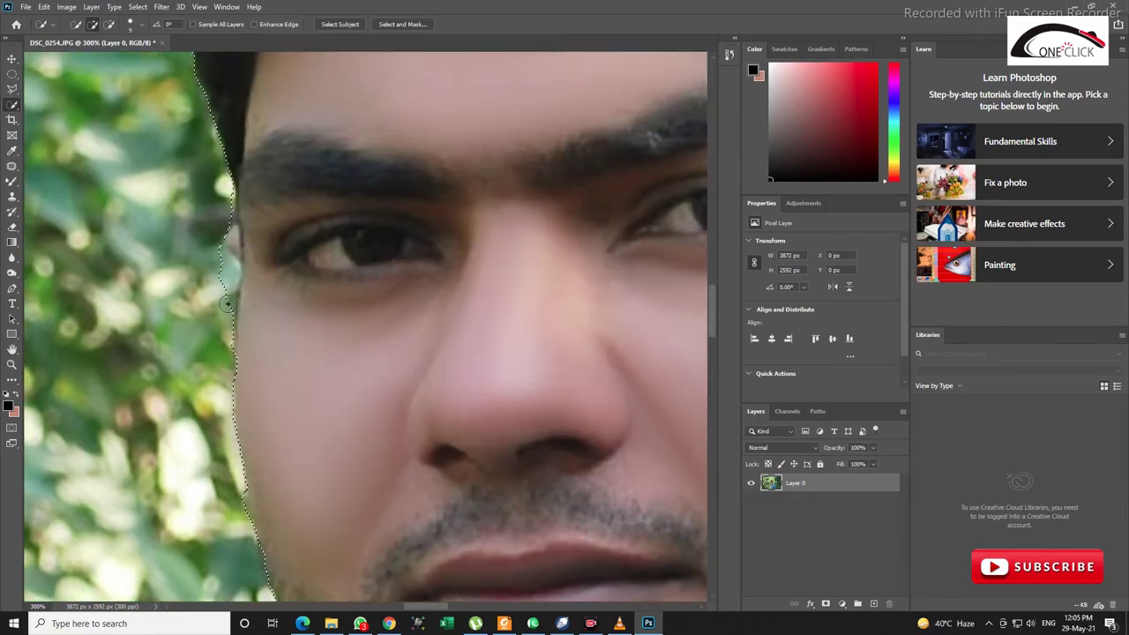
pyautogui.scroll(4, 255, 305)
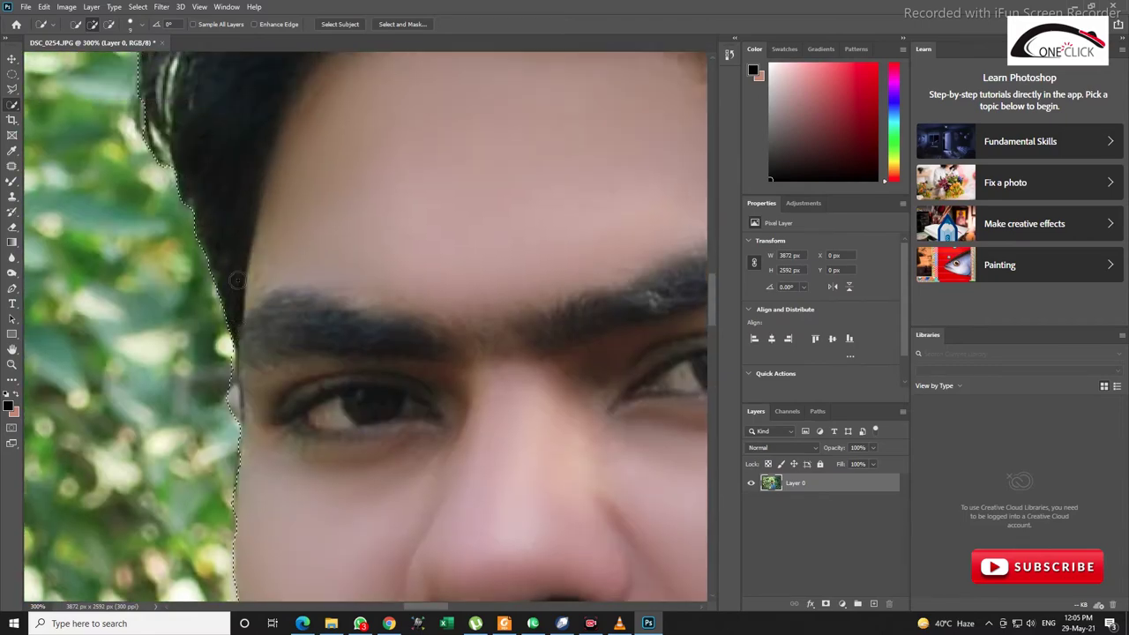
# Boost the selected orchard background's saturation to +43 with a Hue/Saturation adjustment
pyautogui.hotkey('ctrl', '-')
pyautogui.hotkey('ctrl', '-')
pyautogui.hotkey('ctrl', '-')
pyautogui.hotkey('ctrl', 'u')
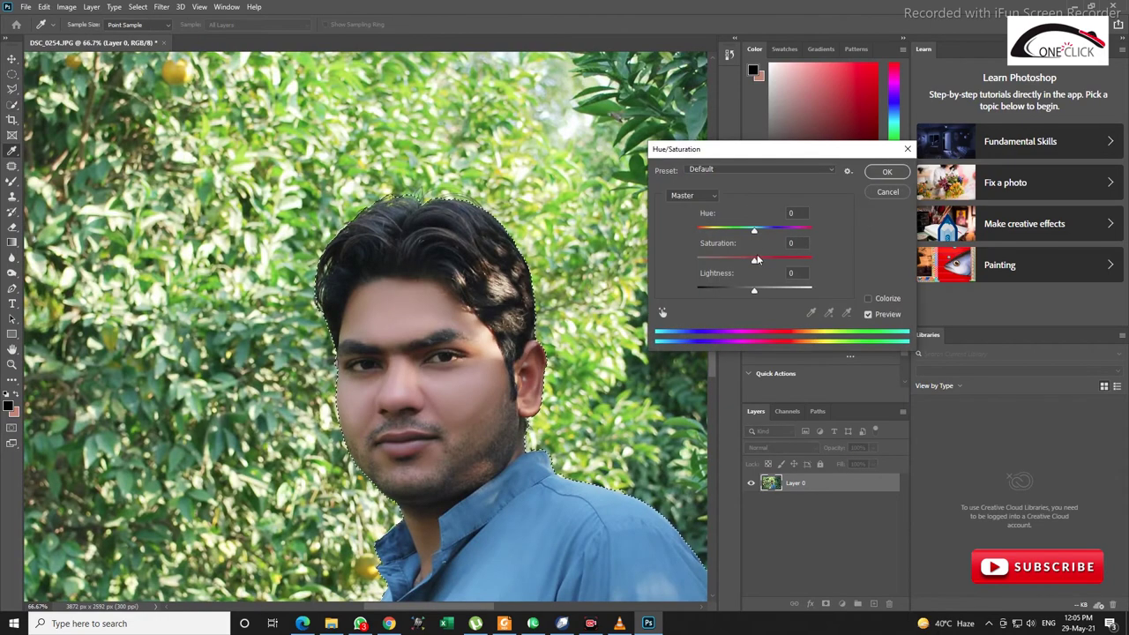
pyautogui.moveTo(755, 229); pyautogui.dragTo(780, 263)
pyautogui.hotkey('ctrl', '-')
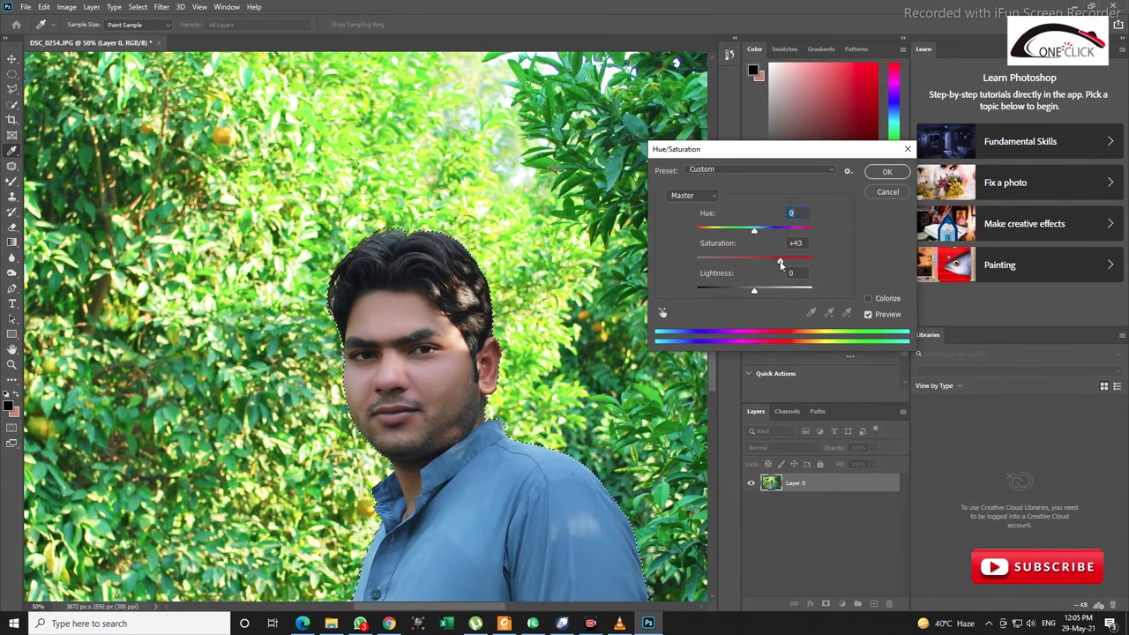
pyautogui.click(887, 172)
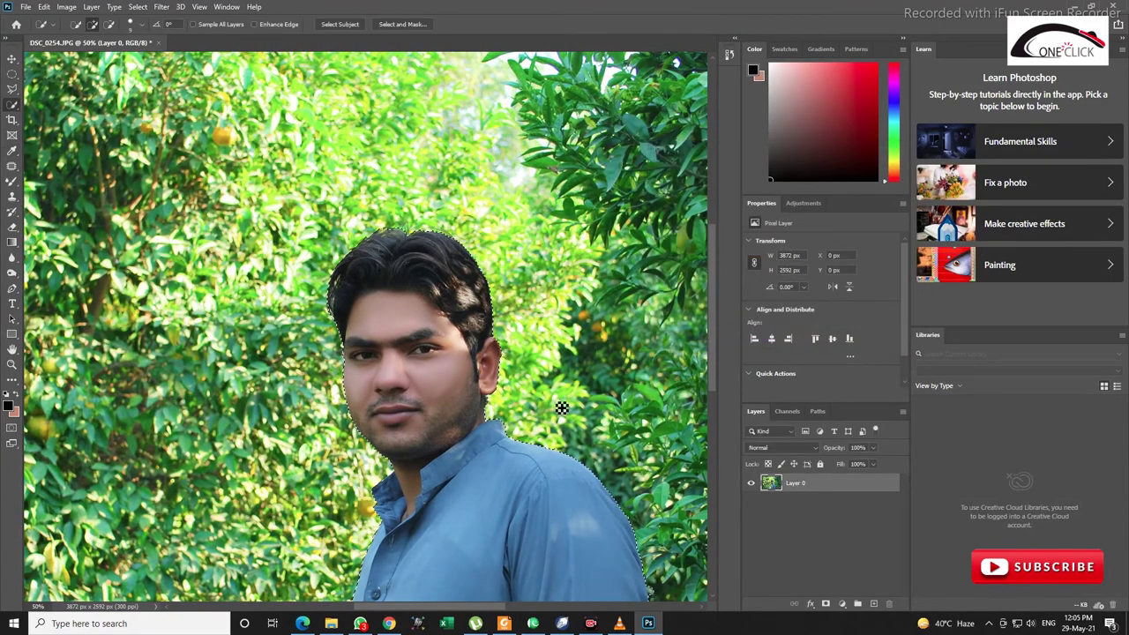
# Apply a second Hue/Saturation adjustment to the background with saturation set to +48
pyautogui.hotkey('ctrl', '-')
pyautogui.hotkey('ctrl', 'u')
pyautogui.moveTo(753, 259); pyautogui.dragTo(782, 262)
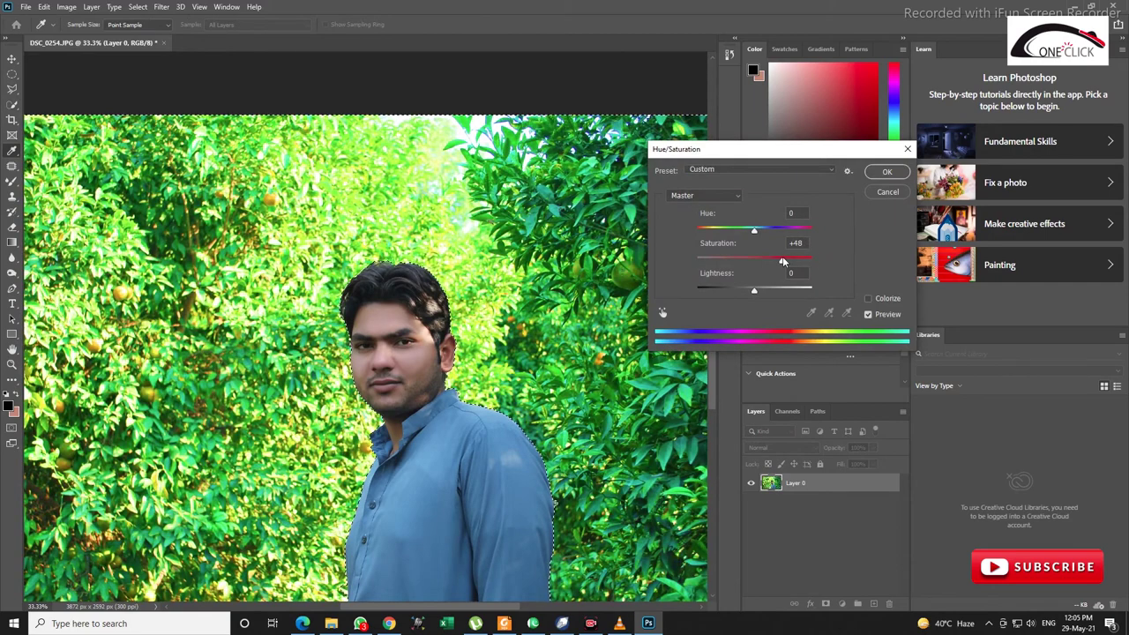
pyautogui.click(887, 172)
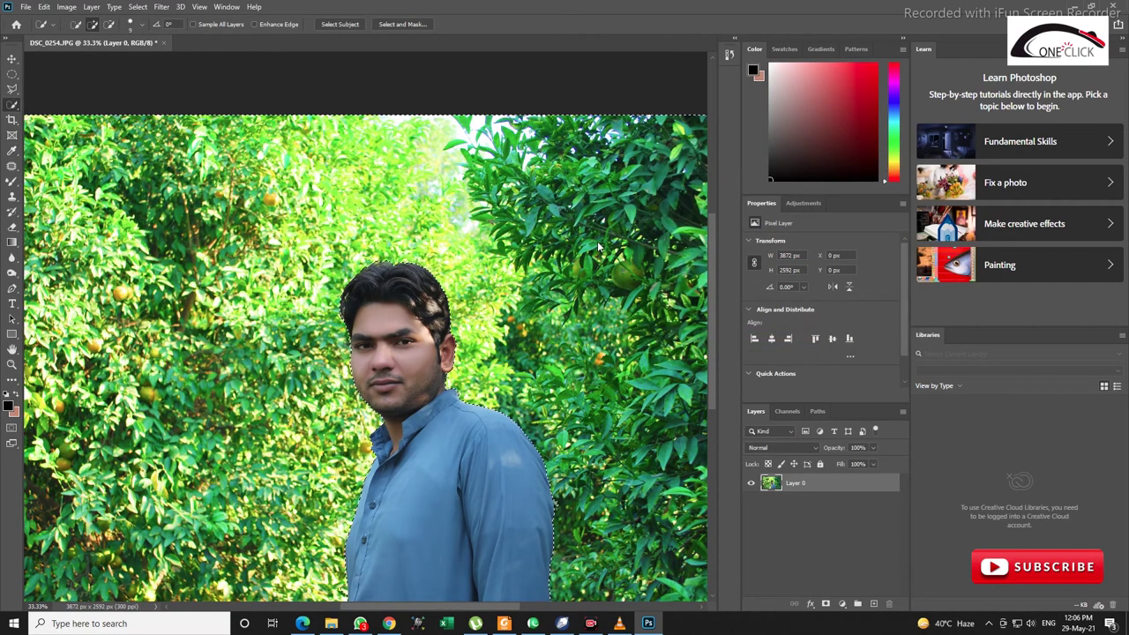
# Adjust the selected background's colours with the Camera Raw Filter
pyautogui.hotkey('ctrl', 'shift', 'a')
pyautogui.moveTo(858, 226); pyautogui.dragTo(843, 244)
pyautogui.moveTo(858, 283); pyautogui.dragTo(874, 303)
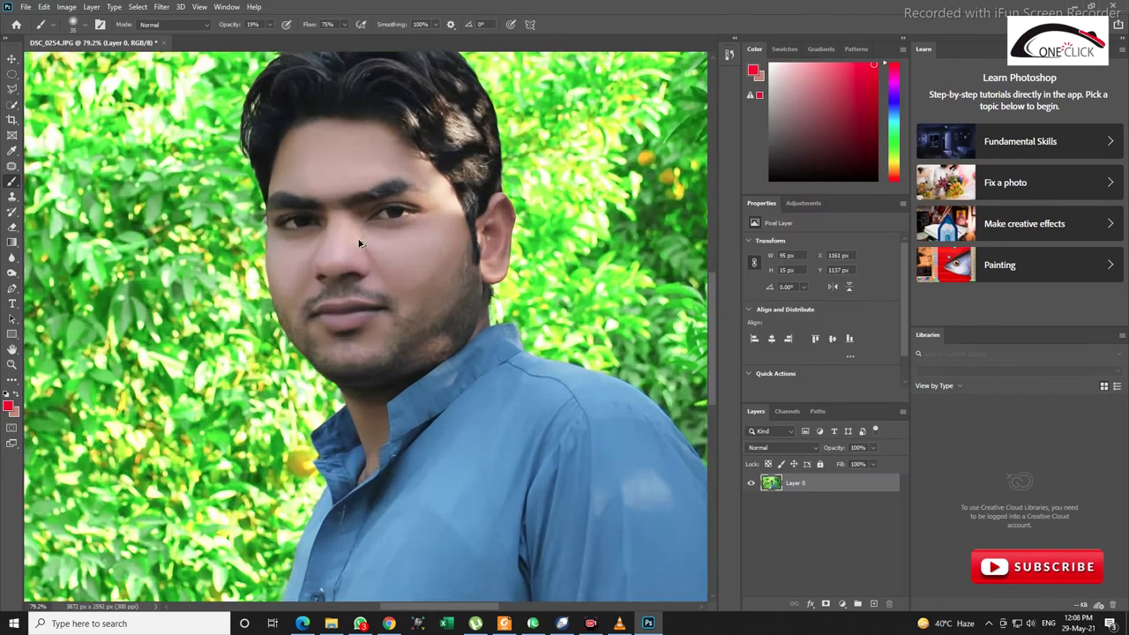
# Select the man's whole blue shirt with the Quick Selection tool
pyautogui.scroll(-3, 365, 298)
pyautogui.click(12, 106)
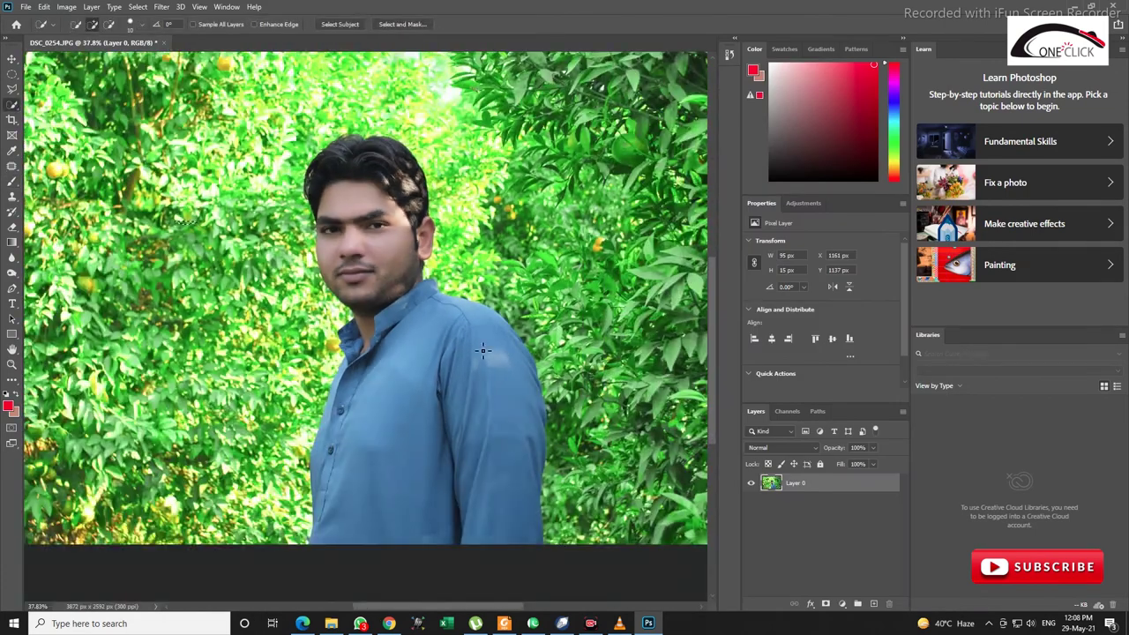
pyautogui.hotkey('ctrl', '-')
pyautogui.moveTo(486, 355); pyautogui.dragTo(499, 417)
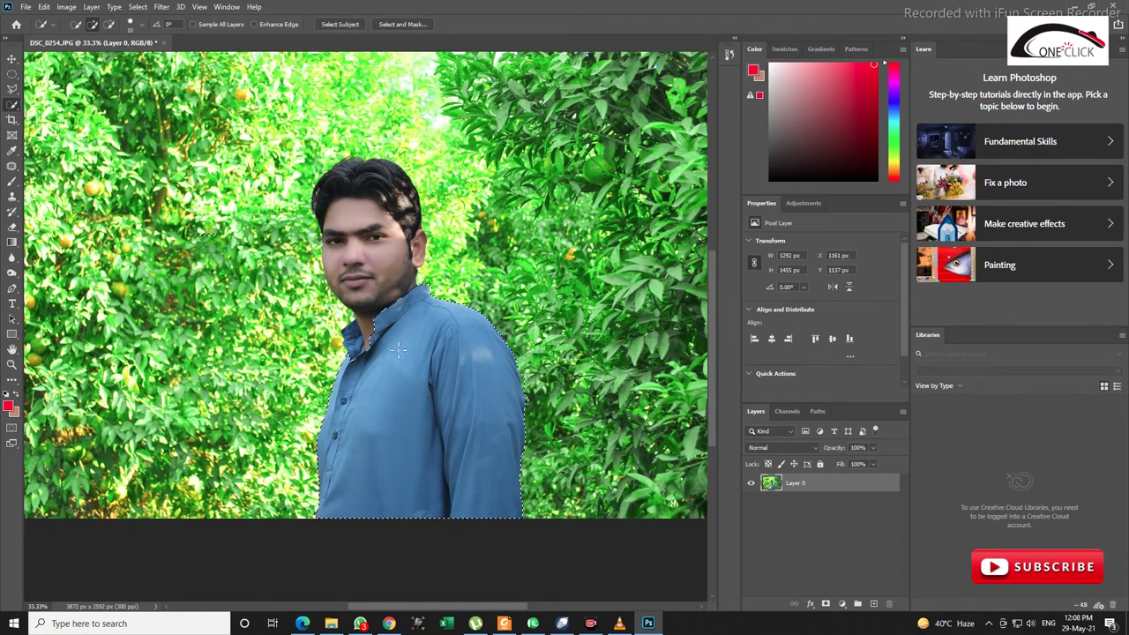
# Recolour the shirt using Hue/Saturation with hue -15 and saturation +88, and deselect it
pyautogui.hotkey('ctrl', 'u')
pyautogui.moveTo(754, 258); pyautogui.dragTo(805, 263)
pyautogui.moveTo(754, 230)
pyautogui.mouseDown()
pyautogui.moveTo(764, 230)
pyautogui.moveTo(740, 230)
pyautogui.moveTo(766, 230)
pyautogui.moveTo(706, 230)
pyautogui.moveTo(746, 231)
pyautogui.mouseUp()
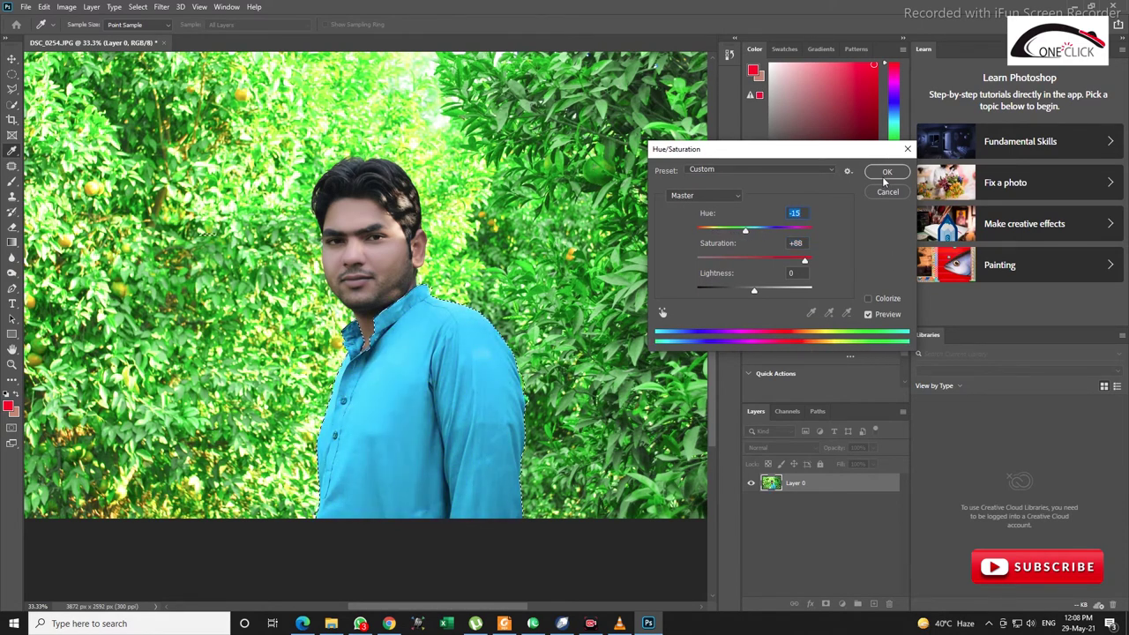
pyautogui.click(884, 175)
pyautogui.click(12, 75)
pyautogui.click(335, 271)
pyautogui.scroll(2, 335, 270)
pyautogui.scroll(3, 336, 271)
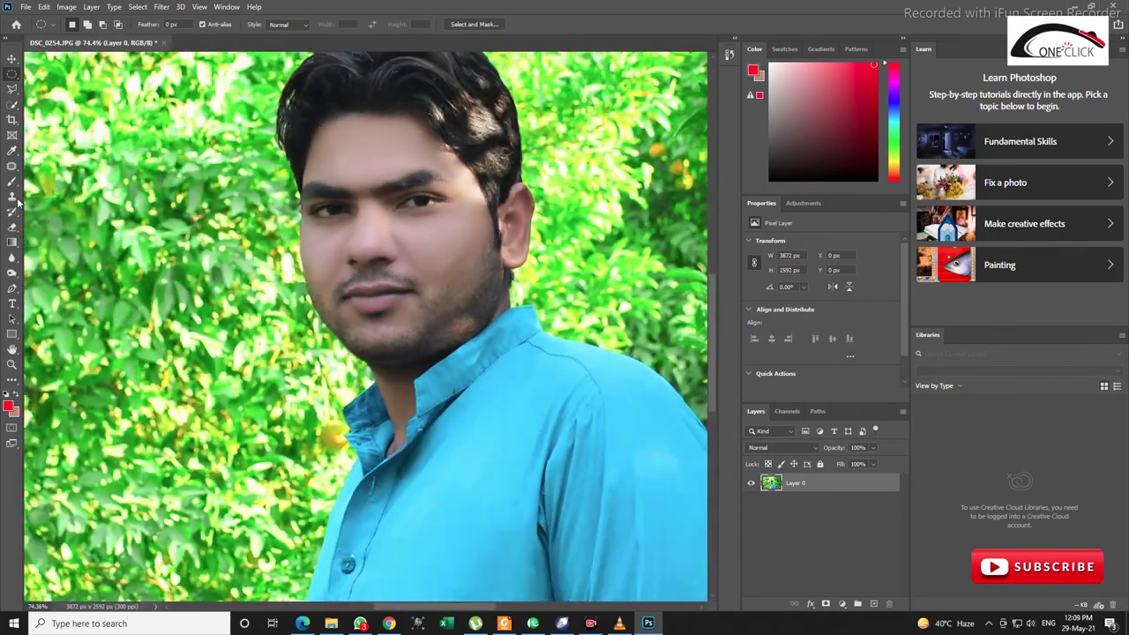
pyautogui.rightClick(12, 181)
pyautogui.click(53, 179)
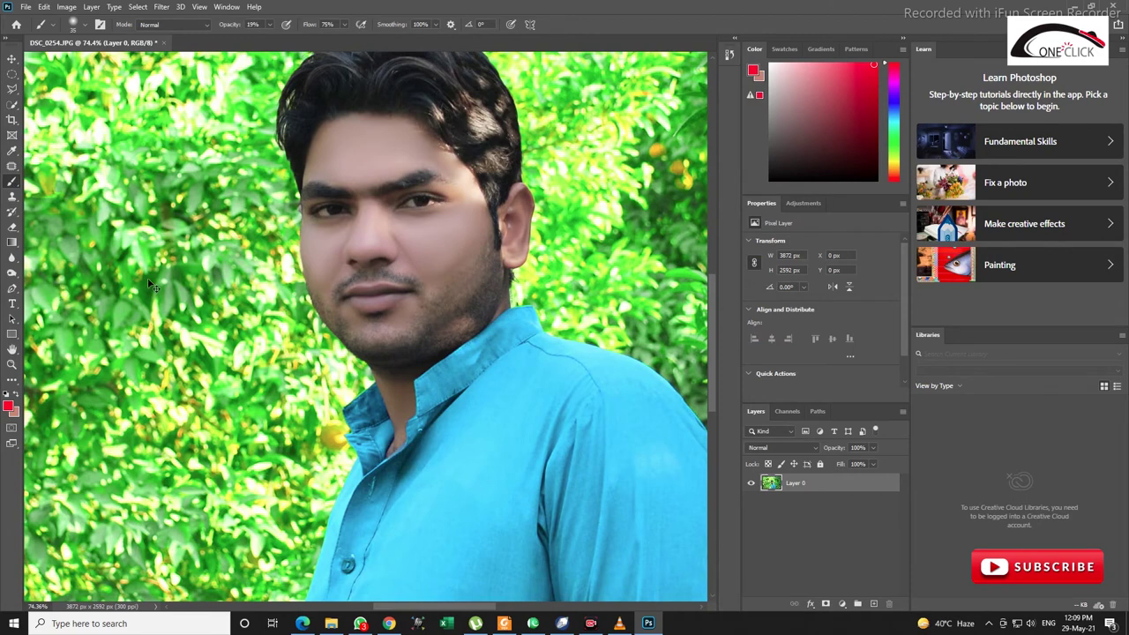
pyautogui.press('3')
pyautogui.press('9')
pyautogui.hotkey('ctrl', 'z')
pyautogui.hotkey('ctrl', 'd')
pyautogui.scroll(-5, 317, 317)
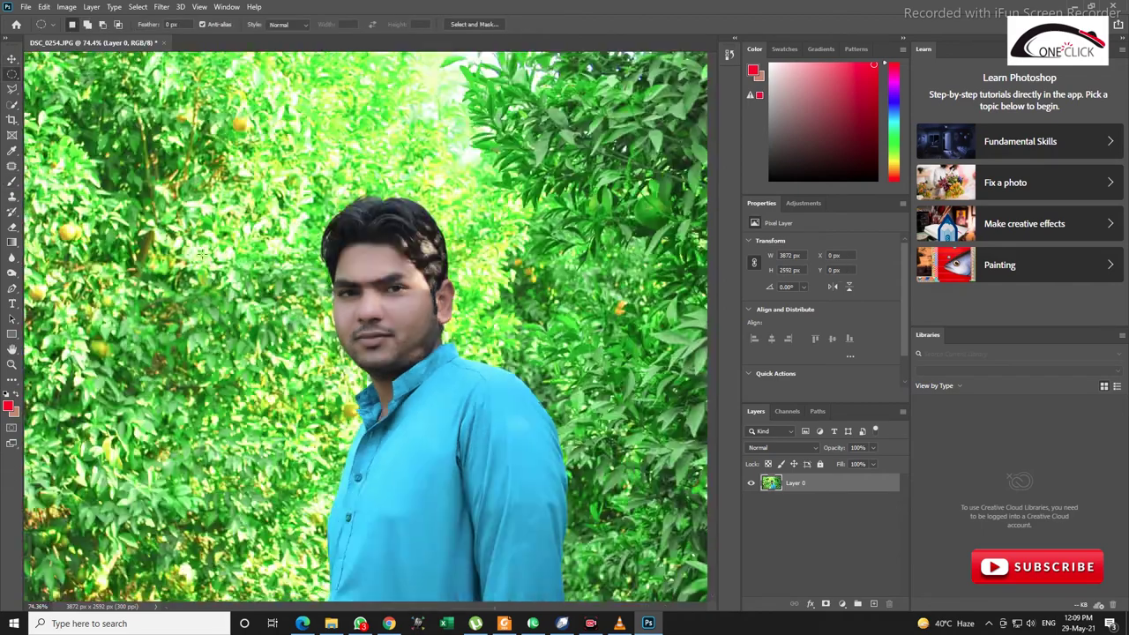
# Desaturate the man's hair with the Sponge tool in Desaturate mode at 50% flow
pyautogui.scroll(3, 384, 307)
pyautogui.scroll(-2, 386, 306)
pyautogui.scroll(2, 181, 295)
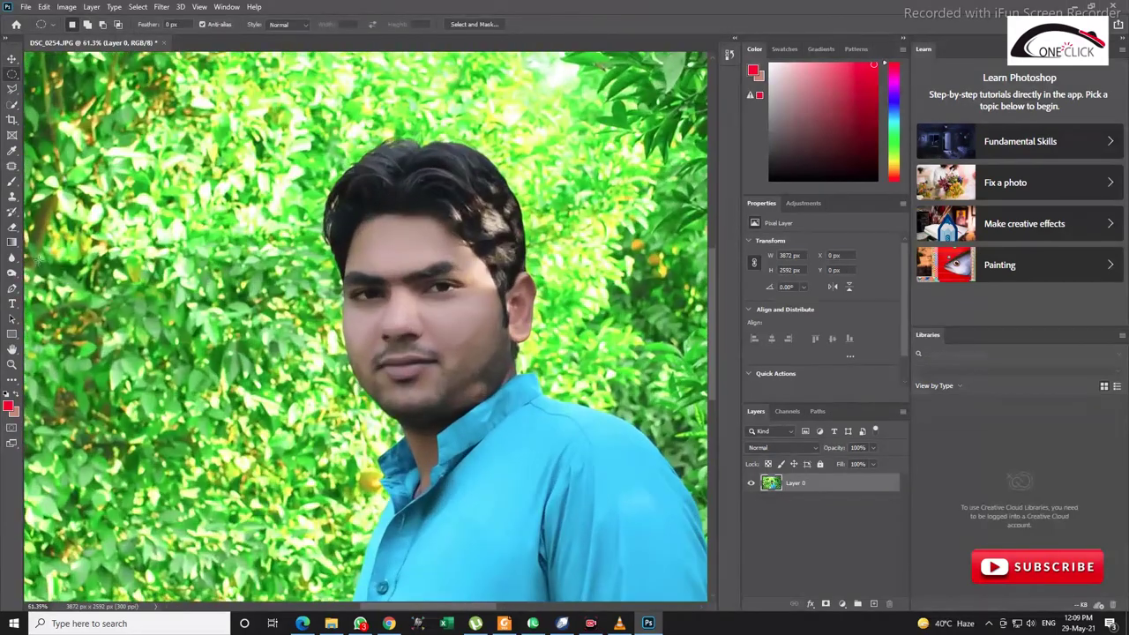
pyautogui.rightClick(12, 272)
pyautogui.click(58, 291)
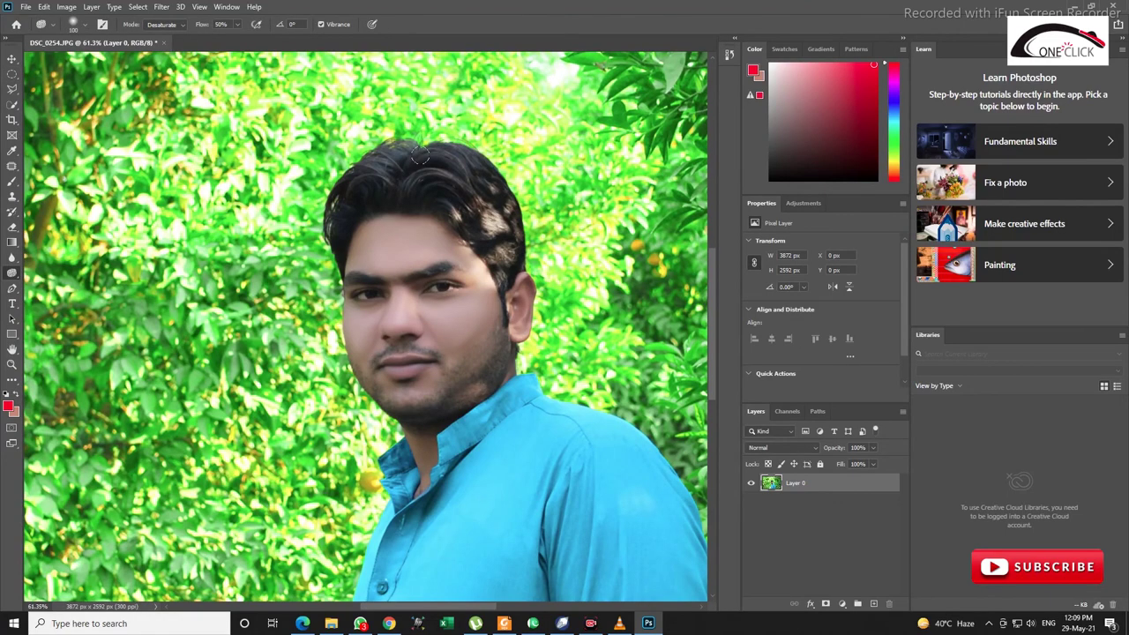
# Save the retouched photo on the computer as a JPEG copy named dfg in New folder (3)
pyautogui.scroll(-3, 483, 256)
pyautogui.hotkey('ctrl', 's')
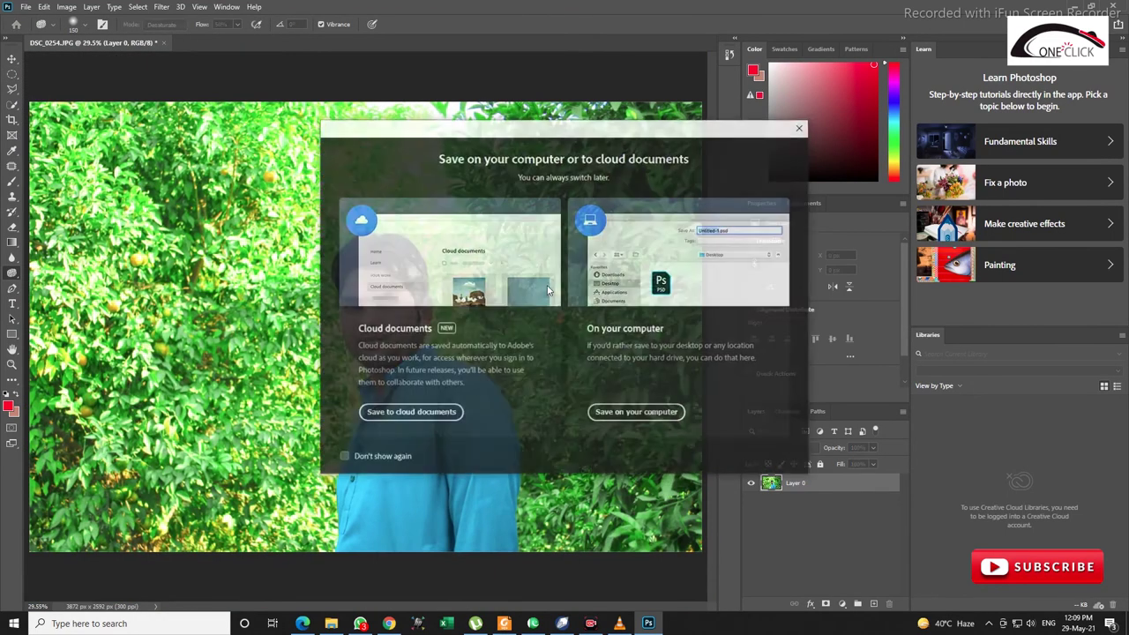
pyautogui.click(638, 414)
pyautogui.click(862, 500)
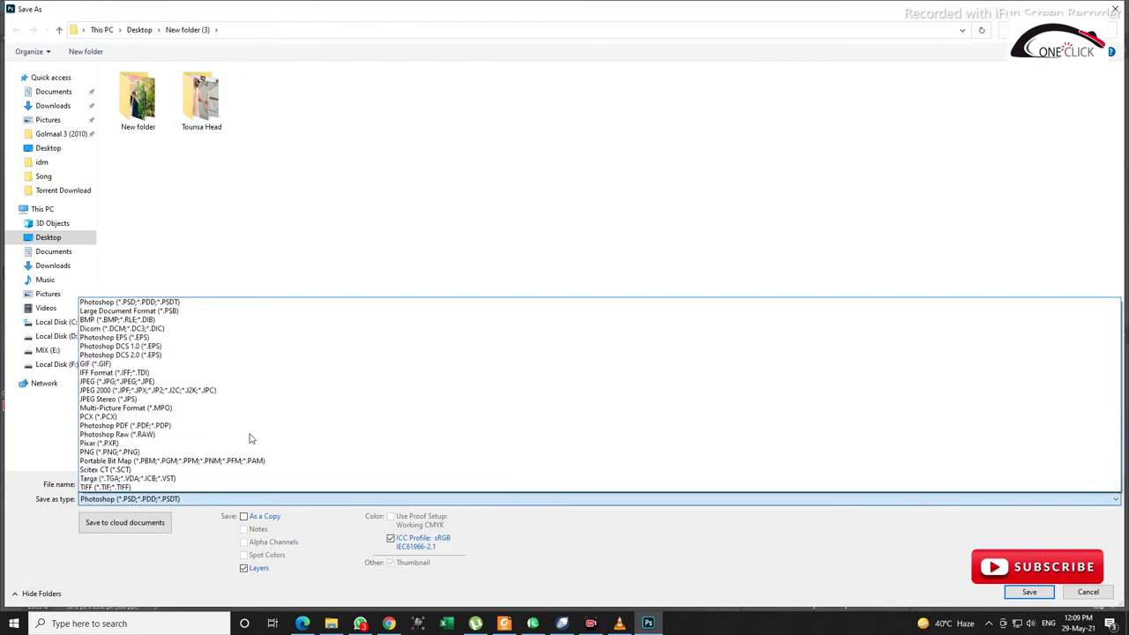
pyautogui.click(141, 380)
pyautogui.click(970, 592)
pyautogui.click(637, 356)
pyautogui.doubleClick(237, 483)
pyautogui.write('dfg')
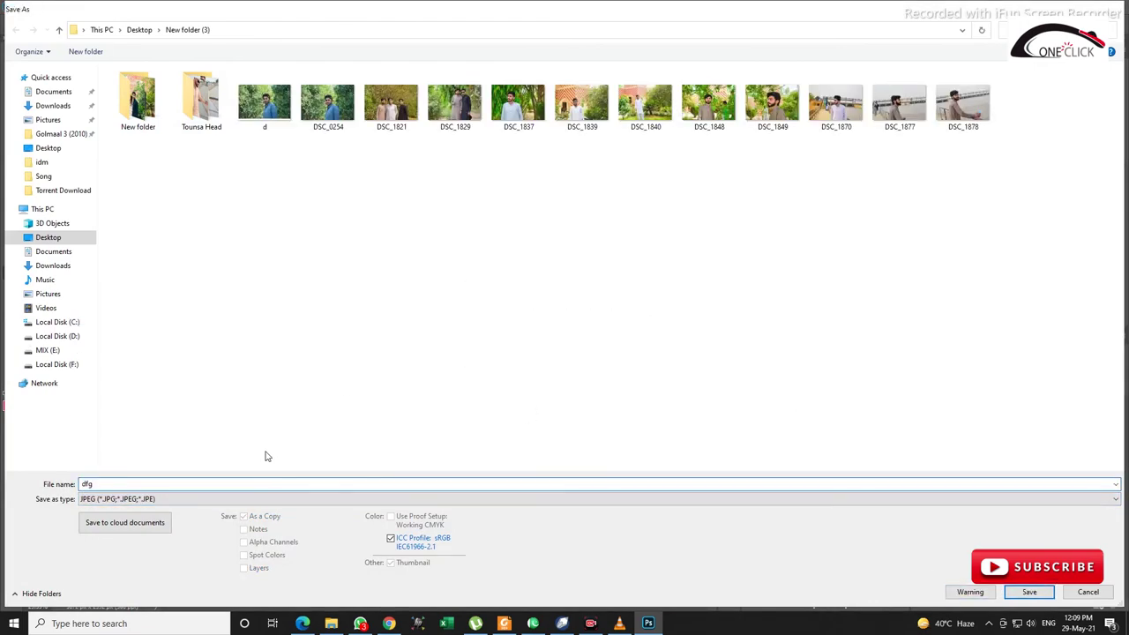
pyautogui.press('Return')
pyautogui.press('Return')
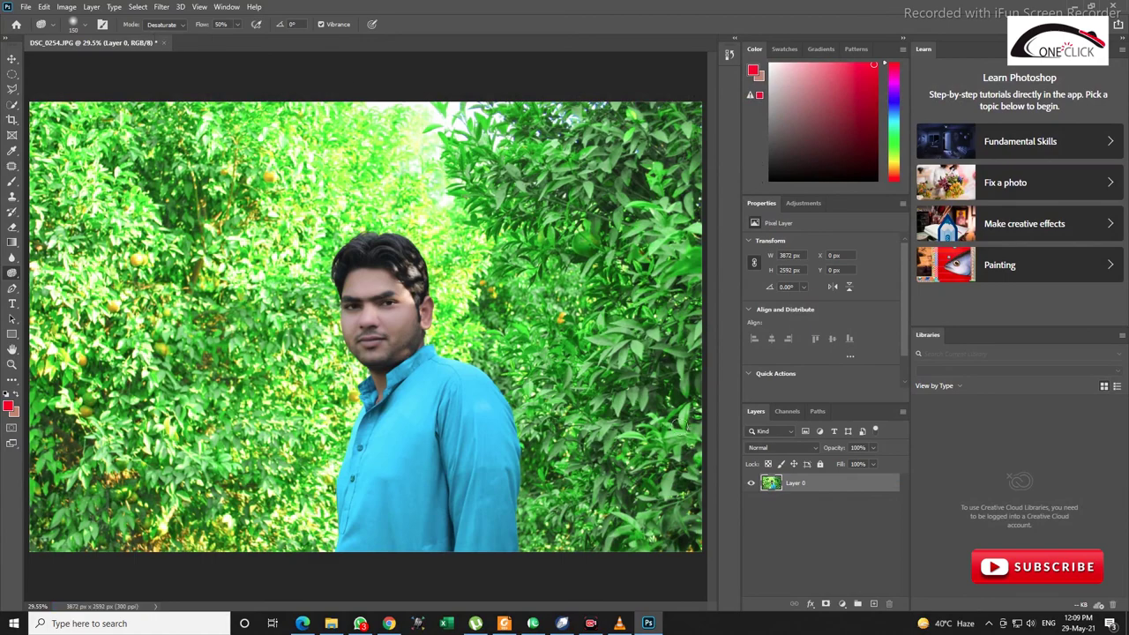